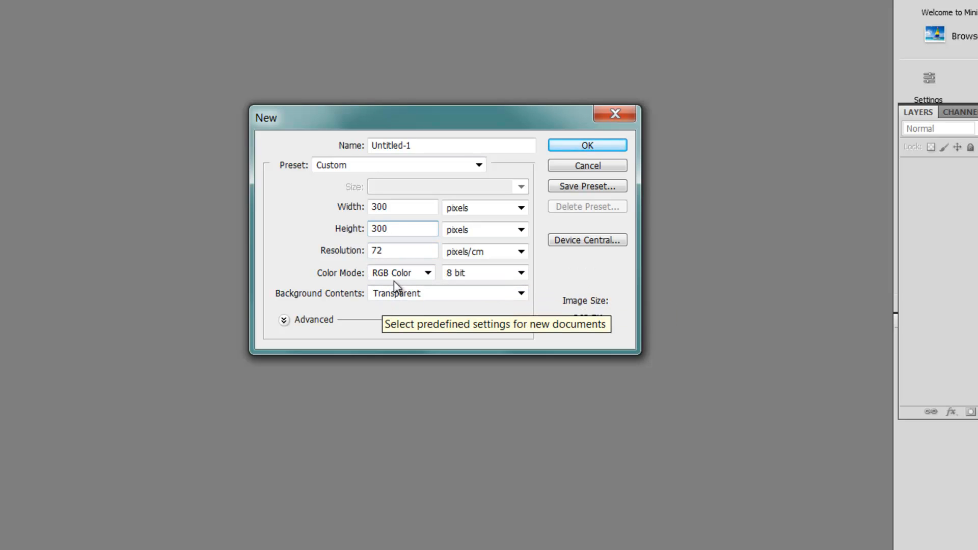
Step: Create the new 300 × 300 pixel RGB document with 8 bit colour depth and transparent background contents
click(459, 273)
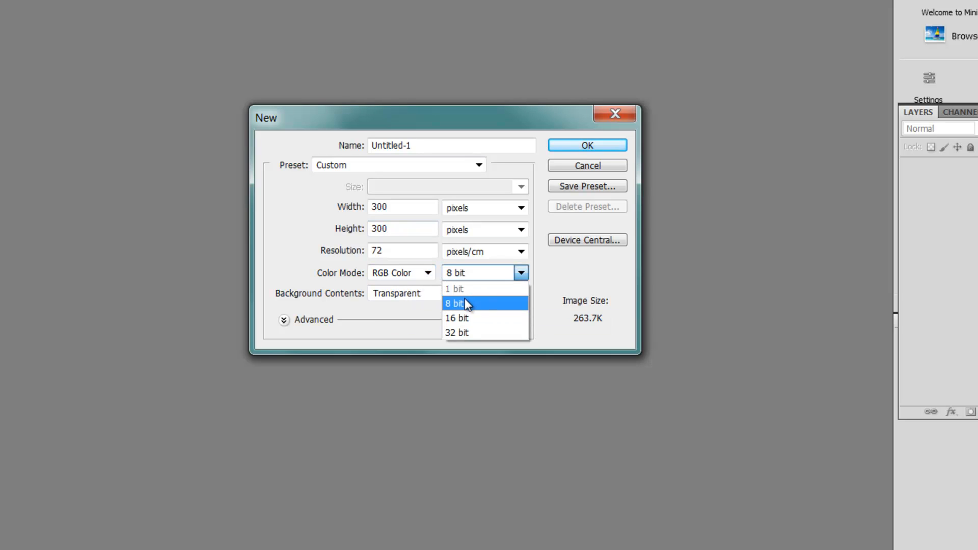
click(458, 332)
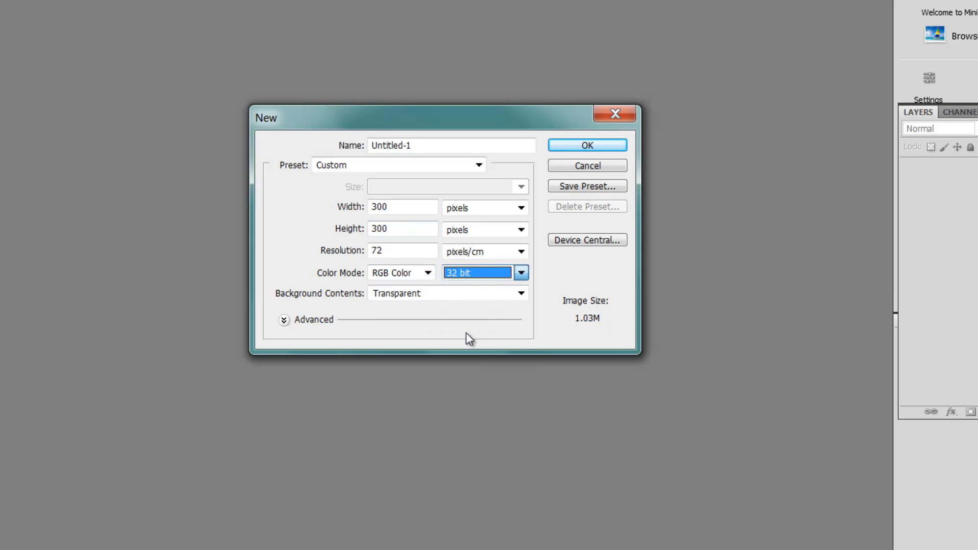
click(485, 274)
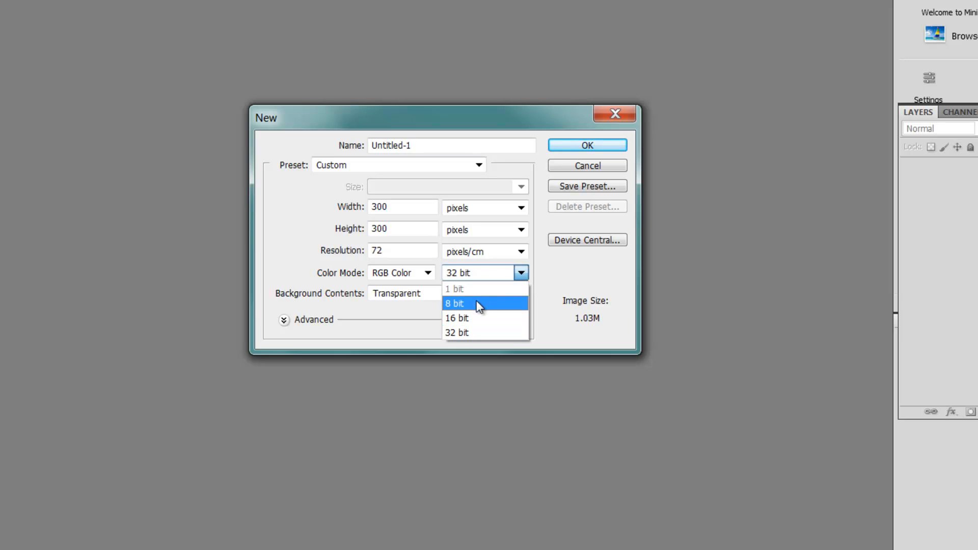
click(479, 304)
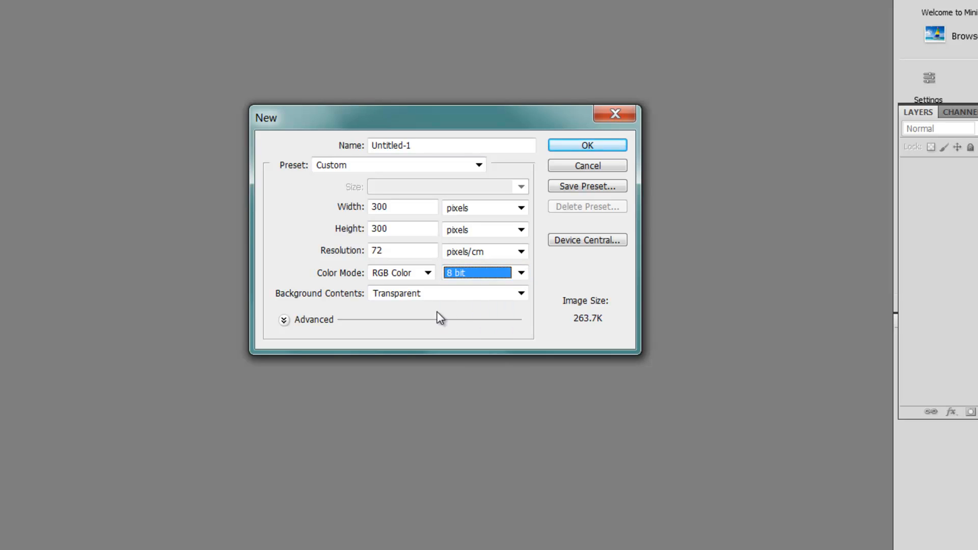
click(392, 294)
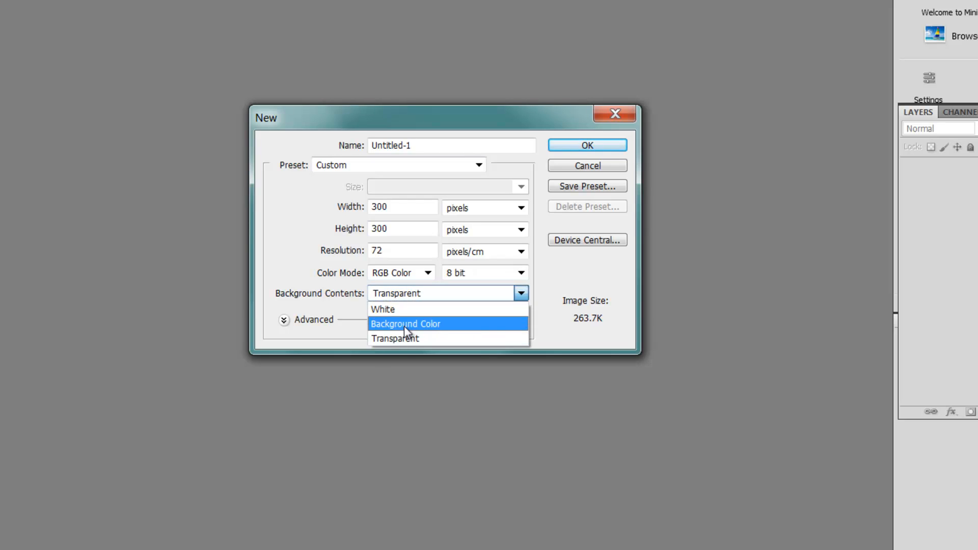
click(404, 325)
click(416, 299)
click(415, 338)
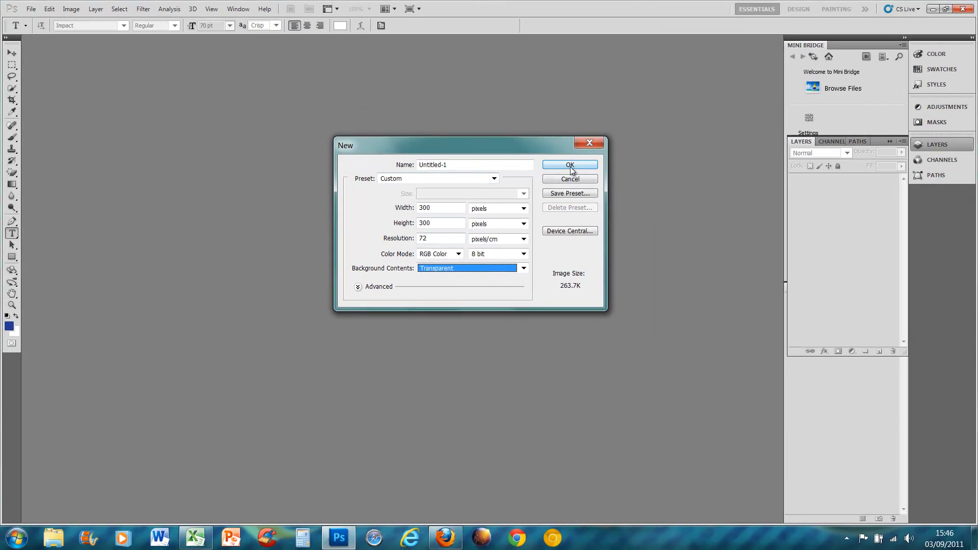
click(570, 166)
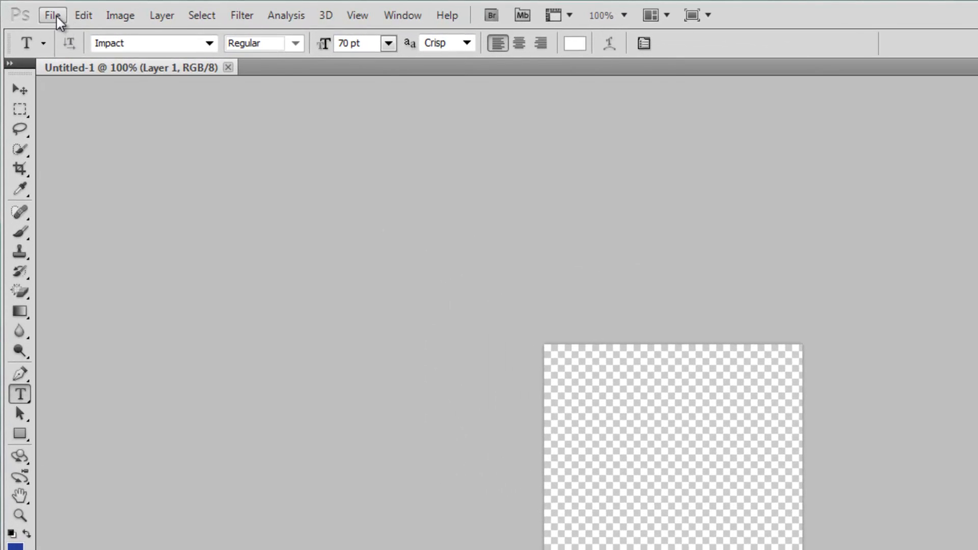
Step: Fill the empty layer with solid bright red, colour f90000, at 100% opacity
click(95, 15)
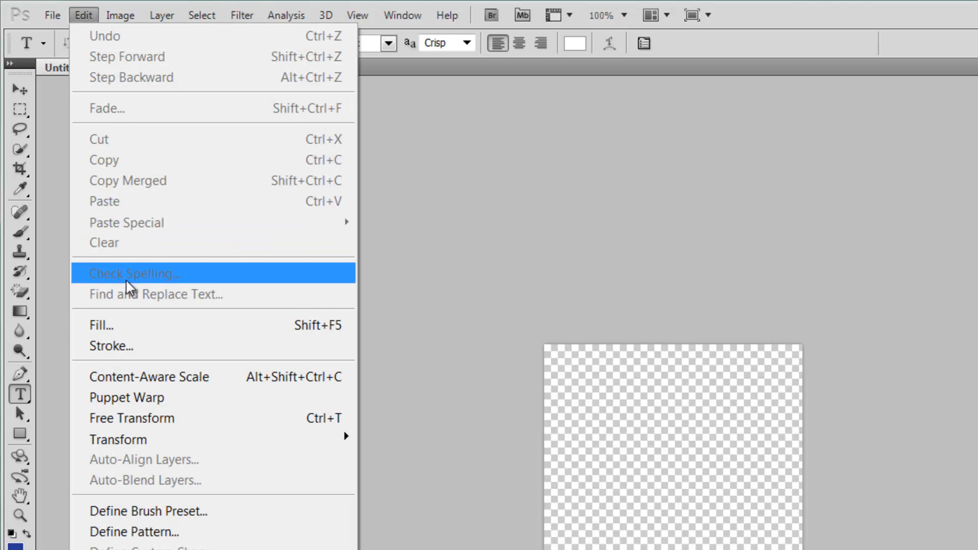
click(128, 328)
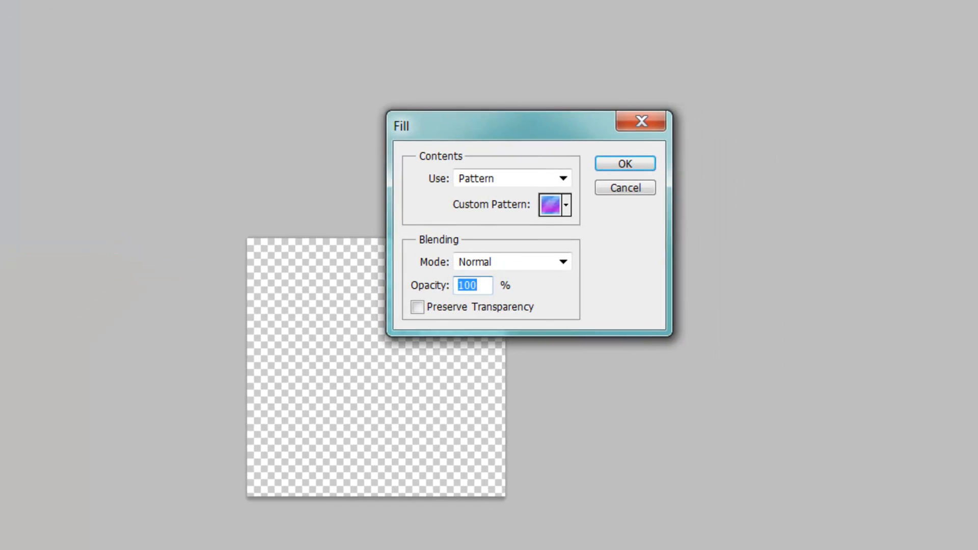
click(562, 178)
click(506, 222)
click(761, 157)
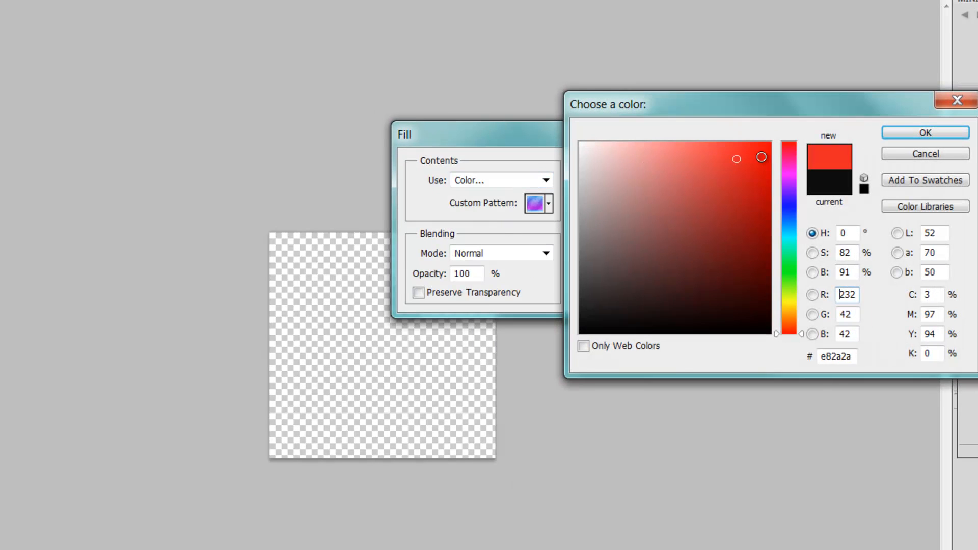
drag(761, 157, 770, 147)
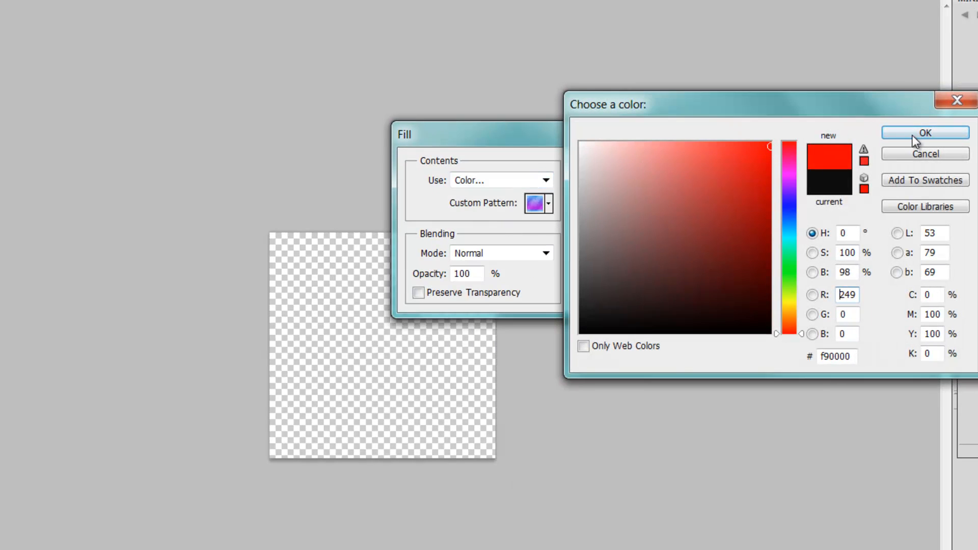
click(924, 134)
click(621, 171)
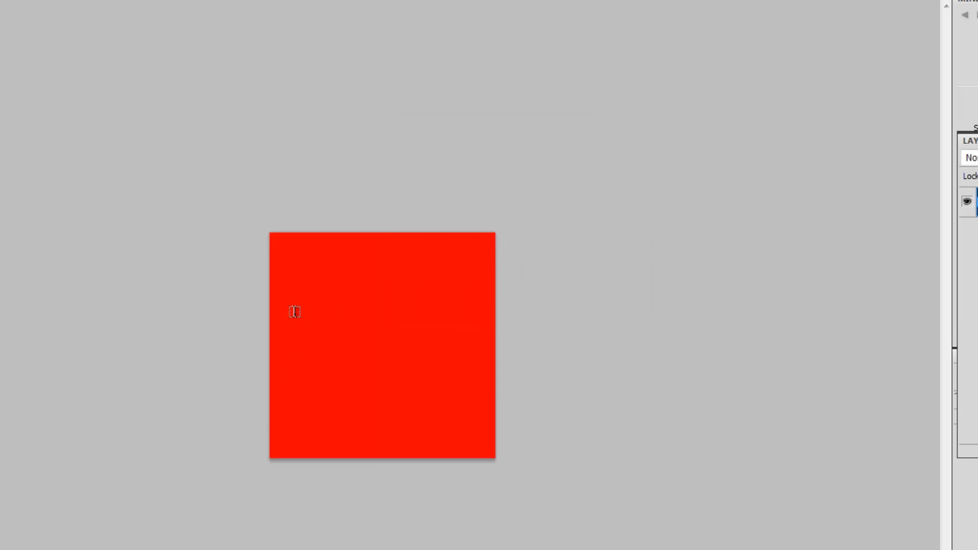
Step: Fill the layer with the dark blue diagonal-stripe custom pattern at 100% opacity
click(0, 0)
click(30, 216)
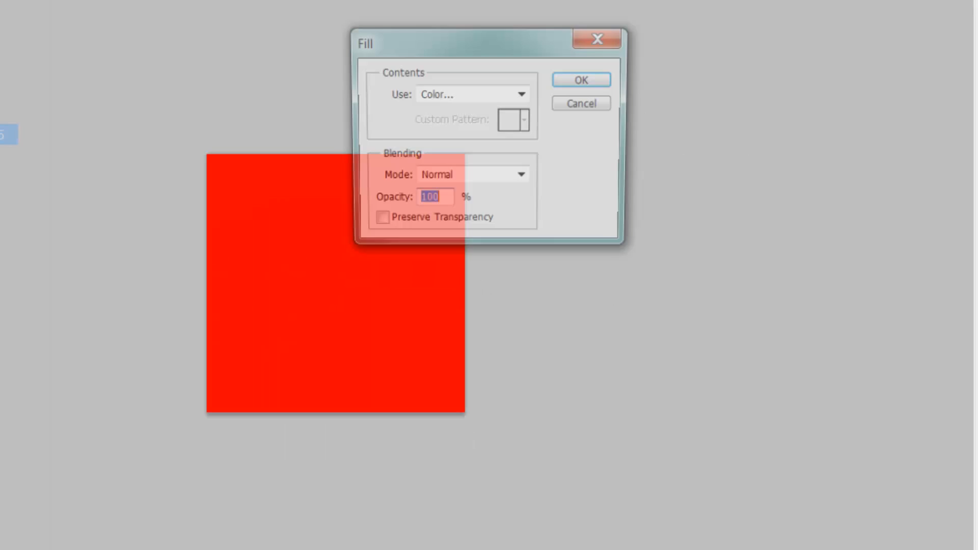
click(502, 94)
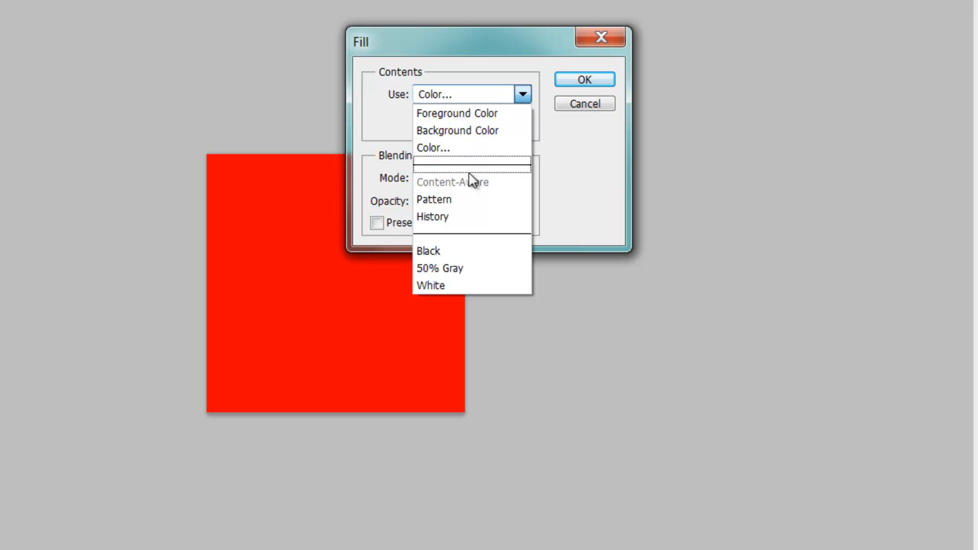
click(465, 199)
click(523, 125)
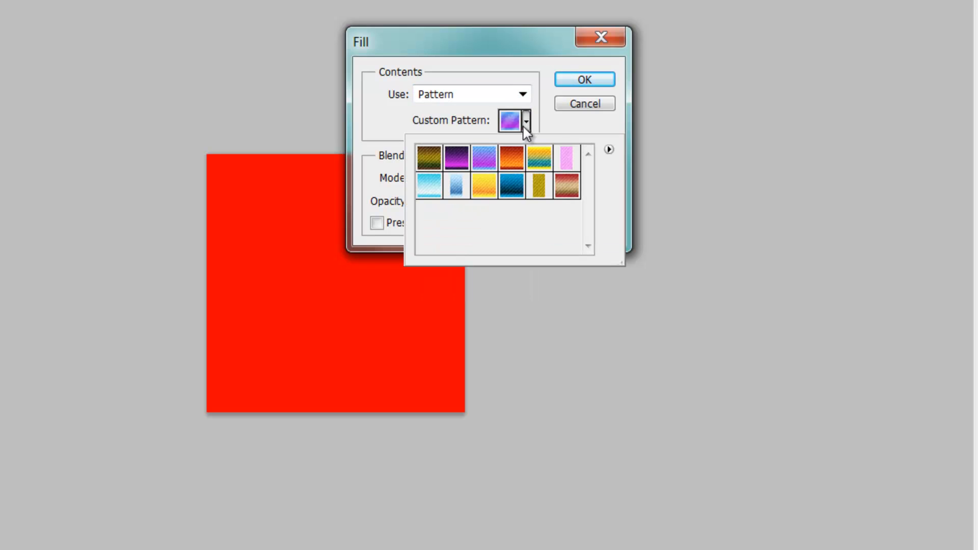
click(608, 150)
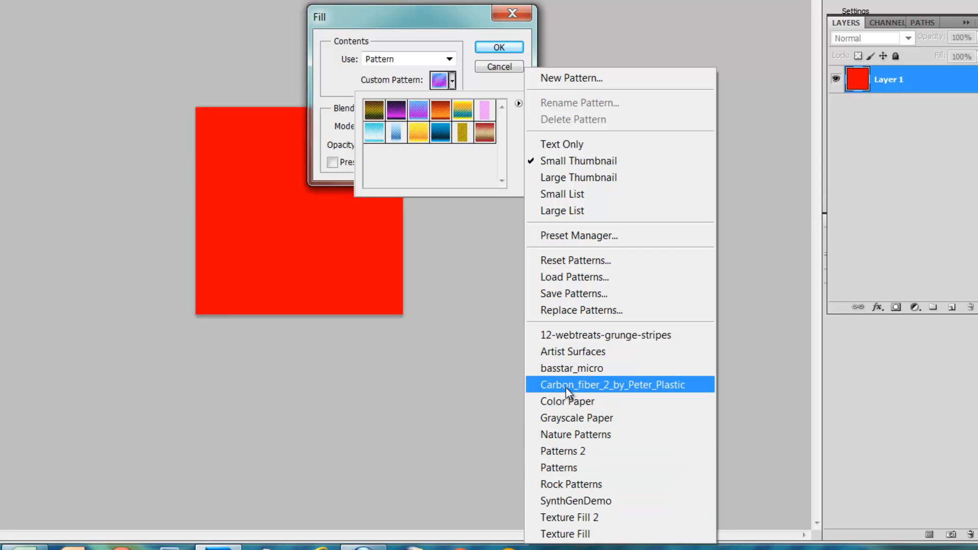
click(568, 335)
click(372, 105)
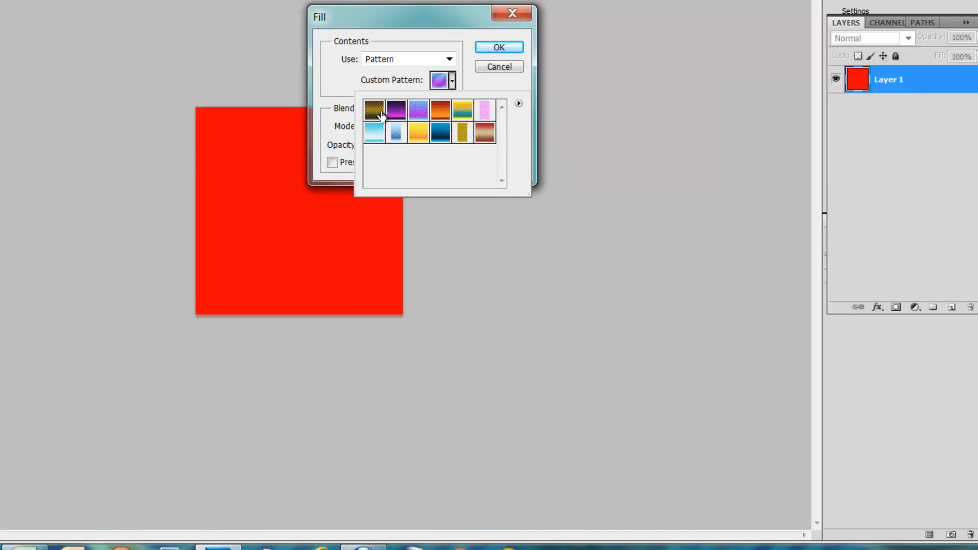
click(440, 138)
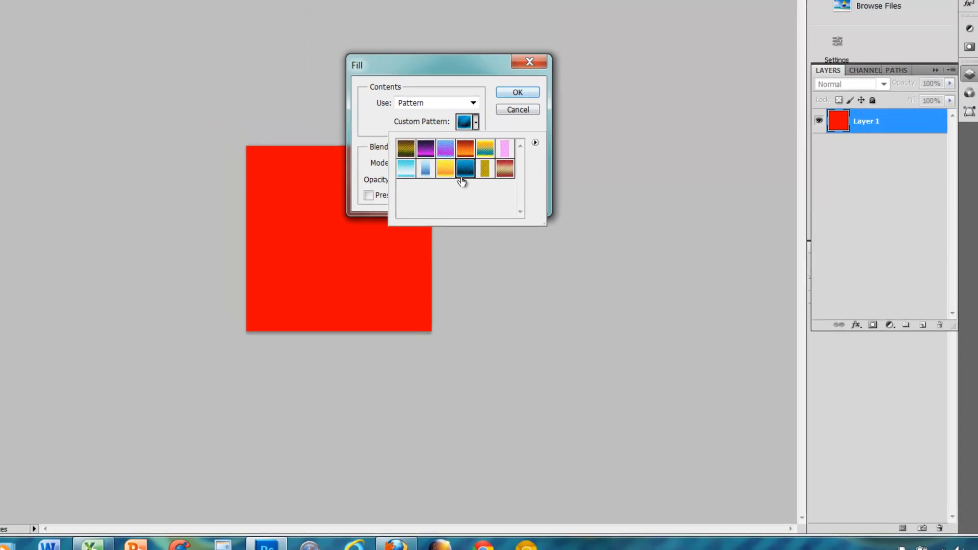
click(510, 92)
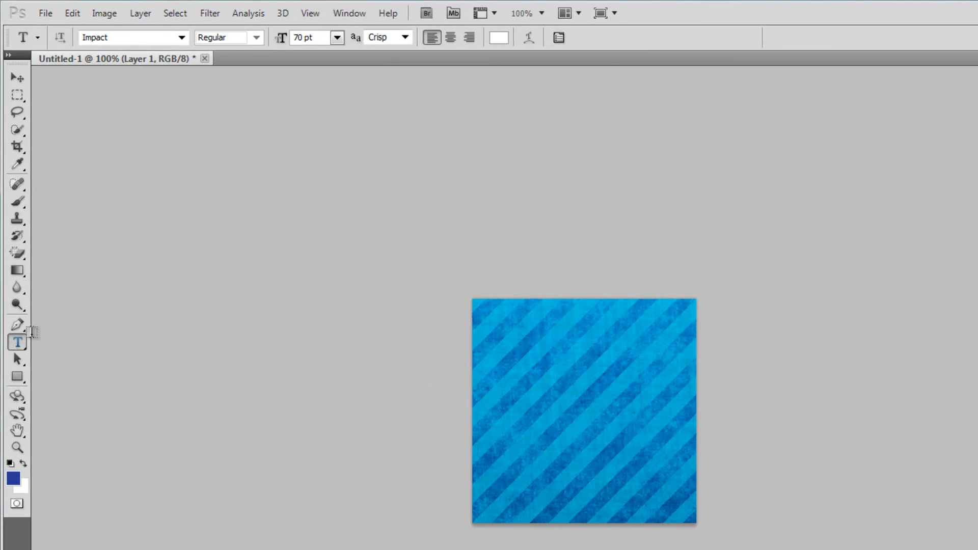
Step: Add a text box across the full width of the striped square and enter "NR" in Impact Regular, 70 pt
drag(473, 320, 696, 492)
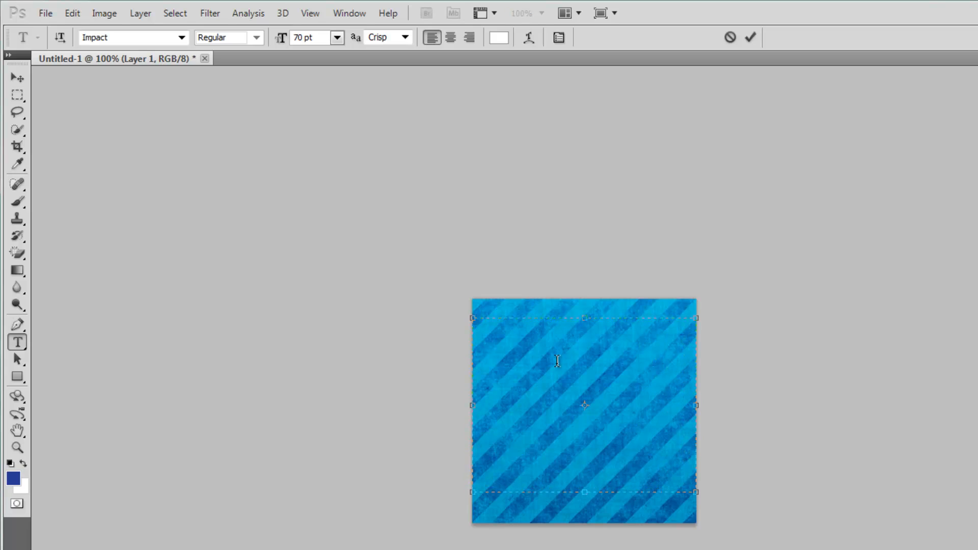
click(181, 38)
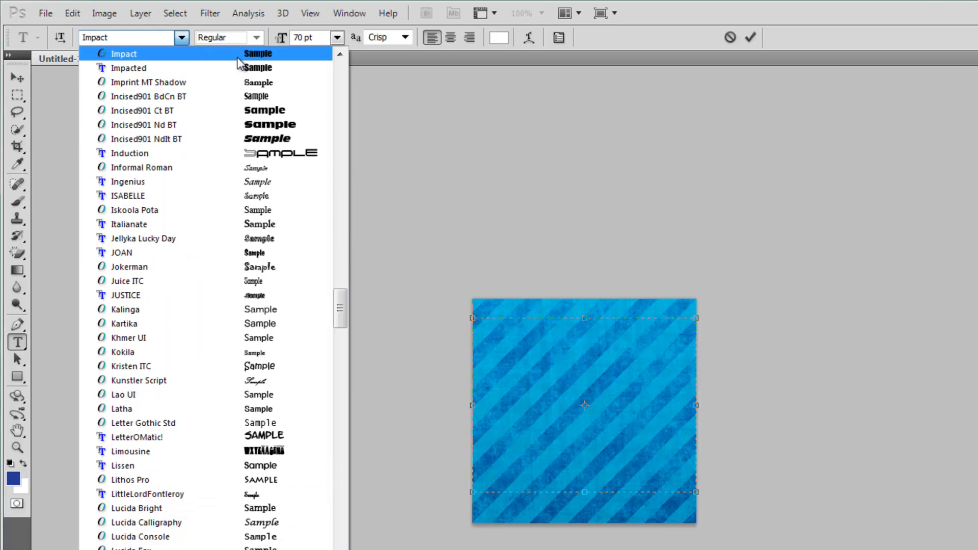
click(178, 55)
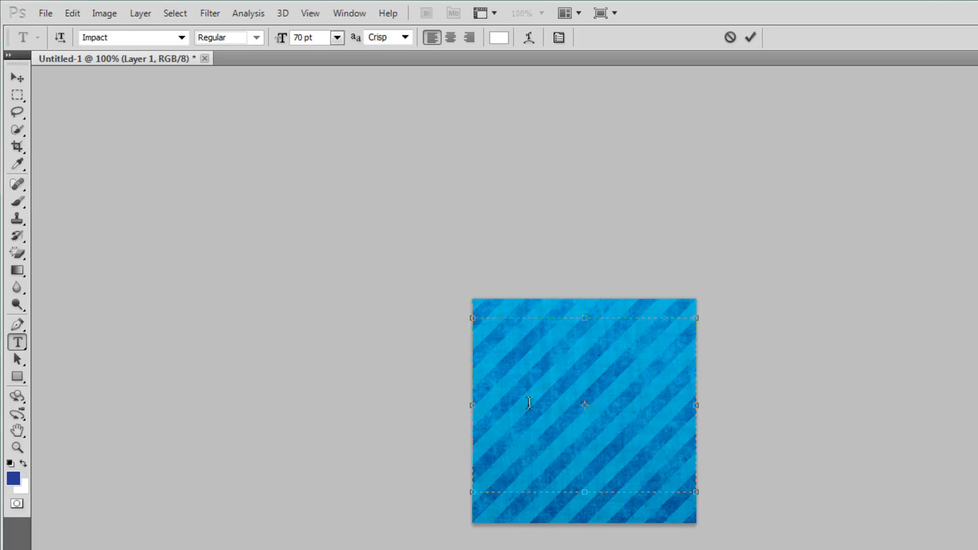
text(NR)
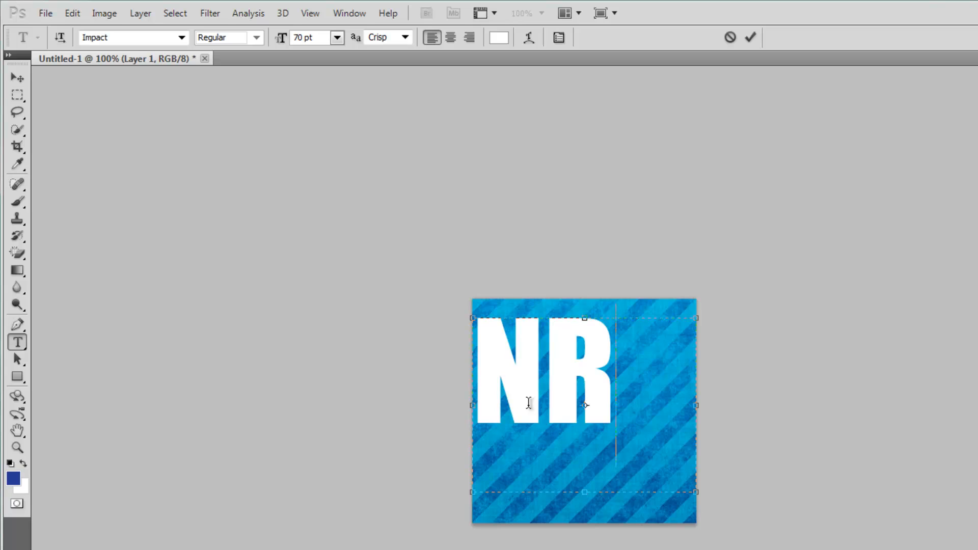
Step: Try out green and turquoise hues in the colour picker for the NR text
key(ctrl+a)
drag(610, 391, 506, 405)
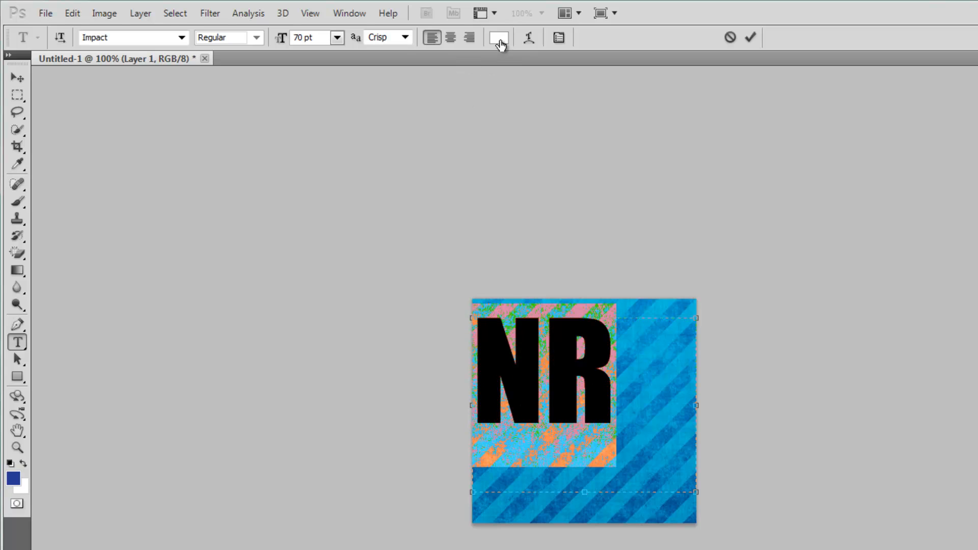
click(499, 39)
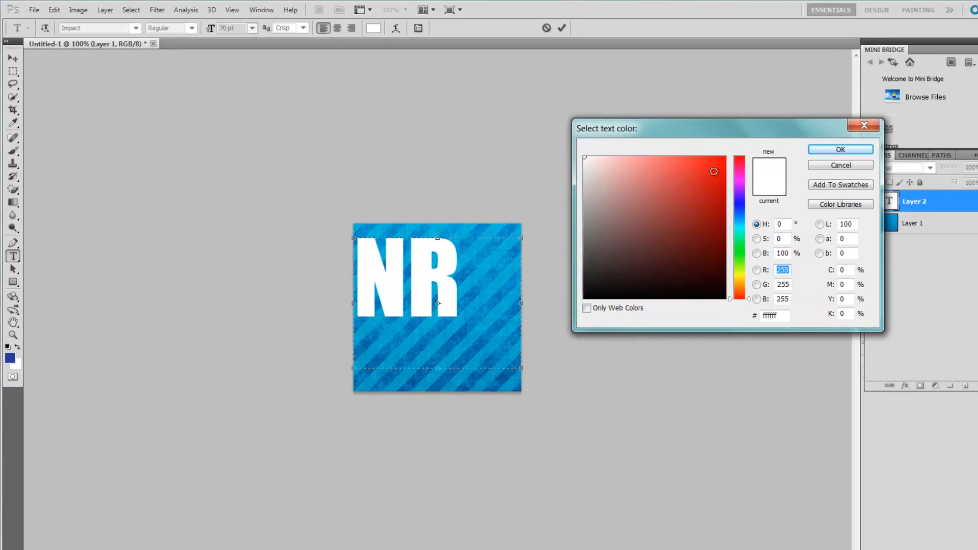
drag(749, 179, 755, 257)
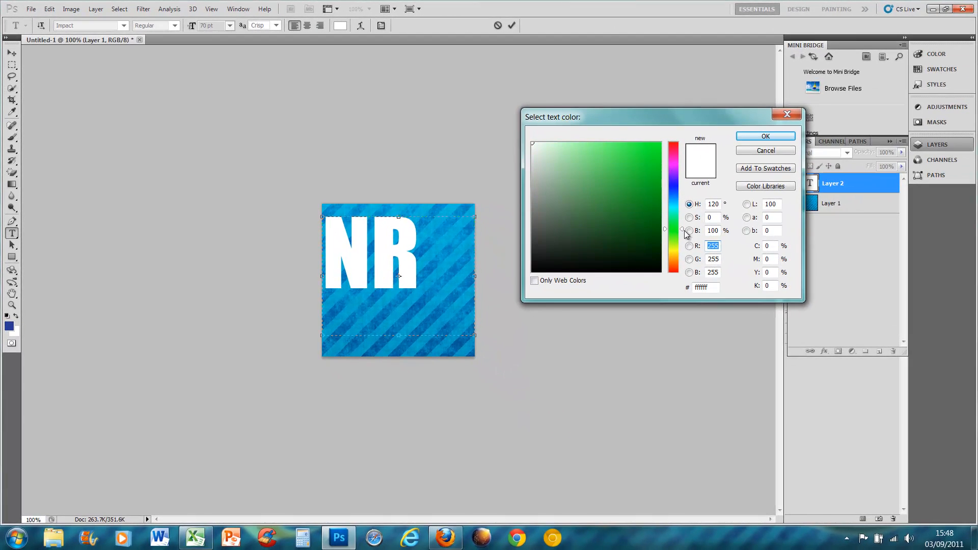
drag(686, 233, 684, 211)
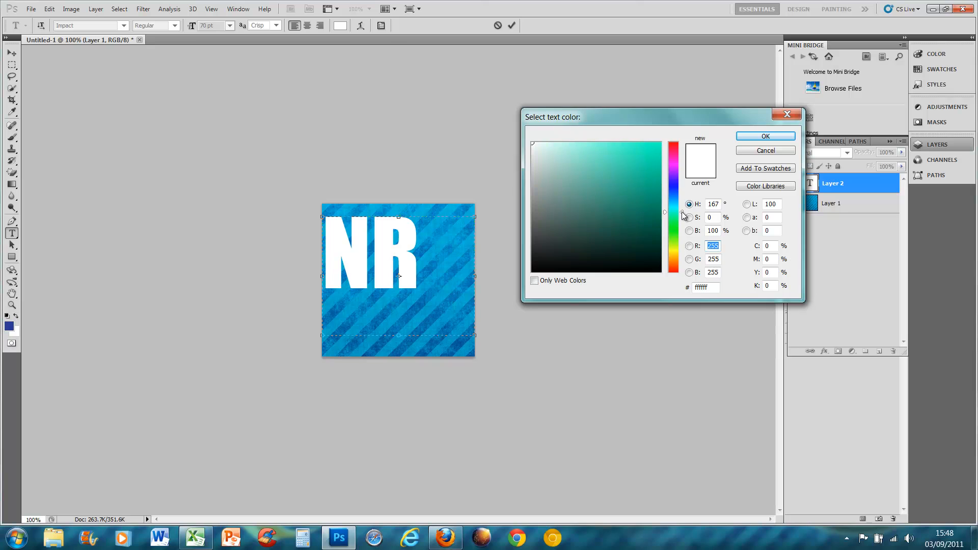
click(765, 137)
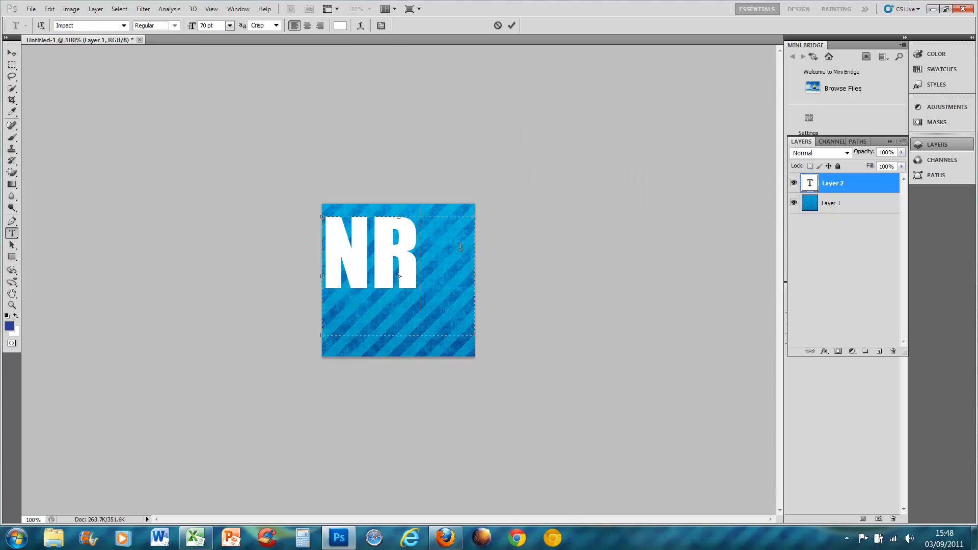
drag(371, 257, 352, 258)
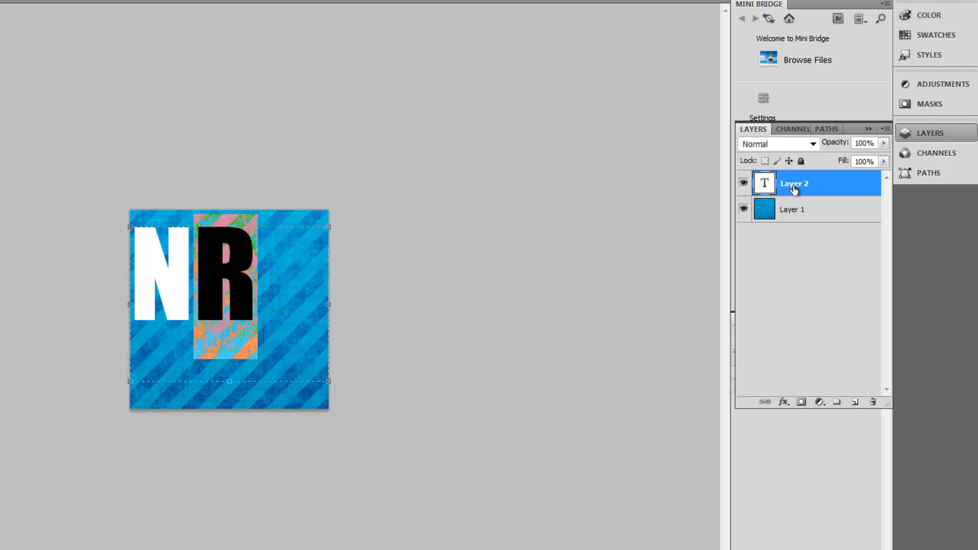
Step: Commit the NR text and give its layer a Gradient Overlay with the yellow, purple, orange and teal preset gradient
click(794, 188)
right_click(793, 189)
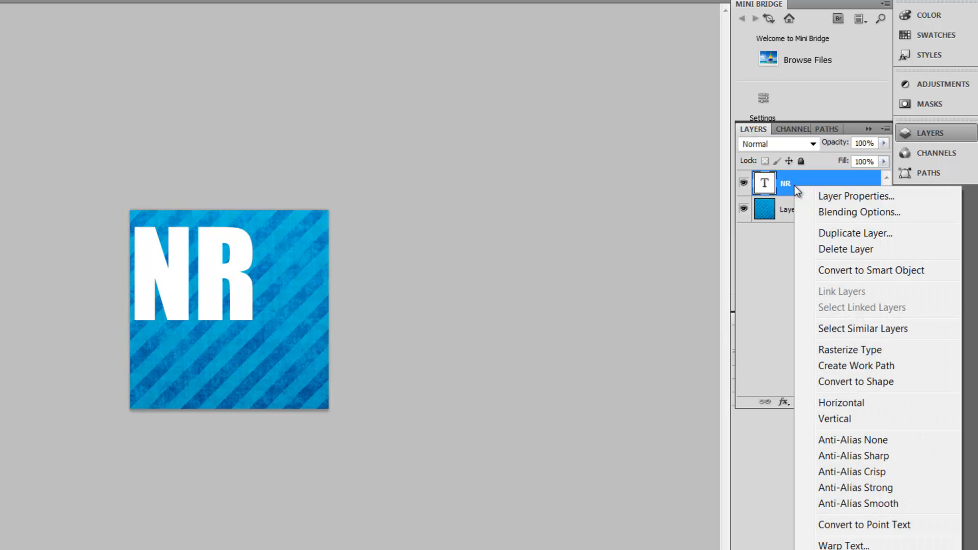
click(849, 212)
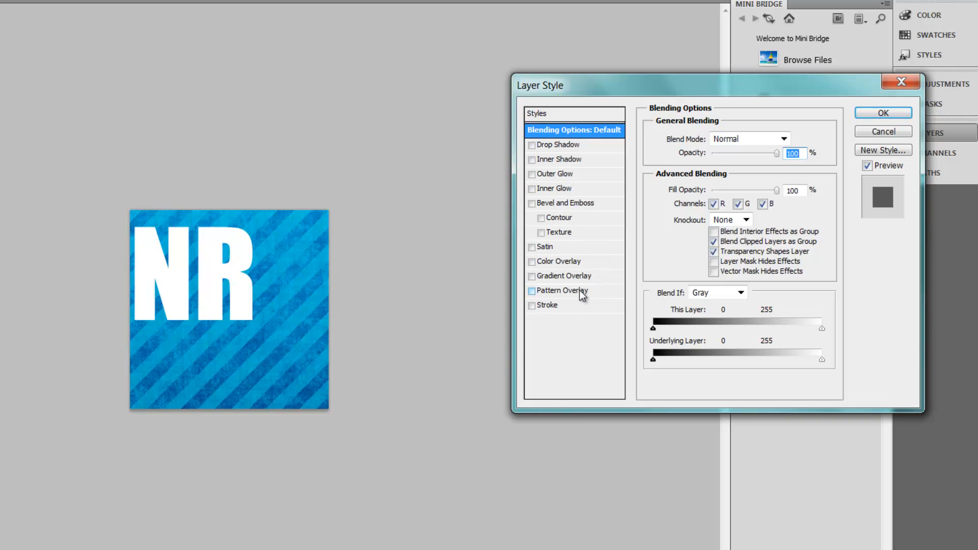
click(532, 276)
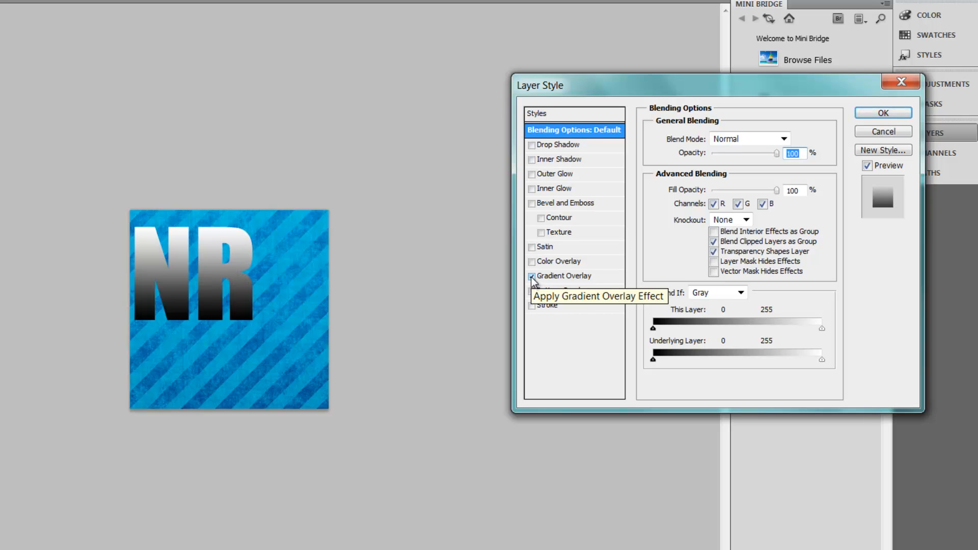
click(574, 278)
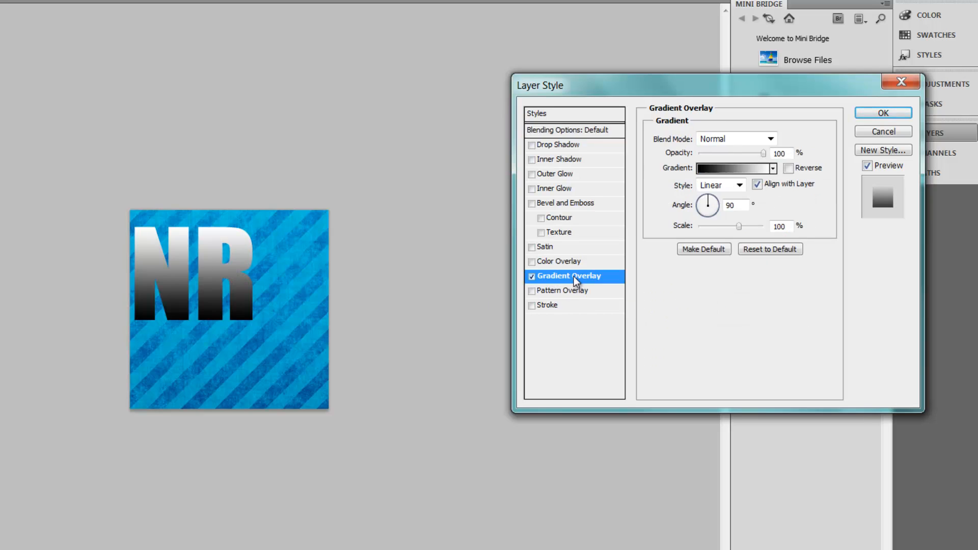
click(772, 169)
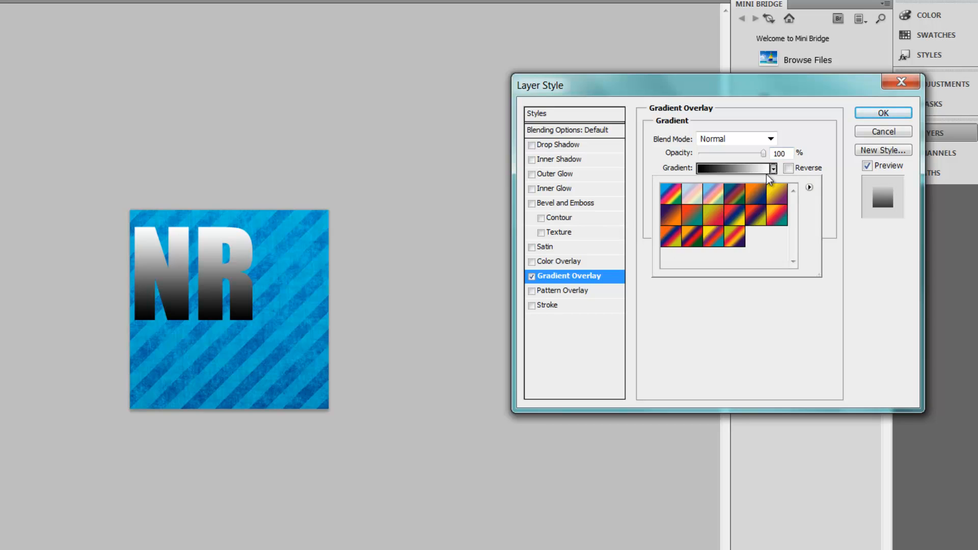
click(734, 215)
click(711, 244)
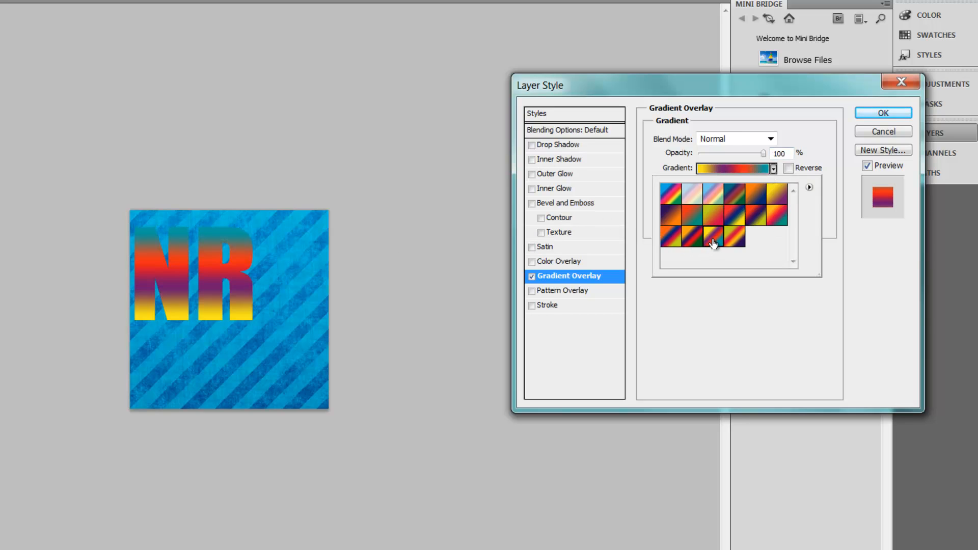
Step: Switch the NR text's Gradient Overlay to the yellow and purple preset, with Reverse enabled and opacity at 62%
click(674, 201)
click(816, 154)
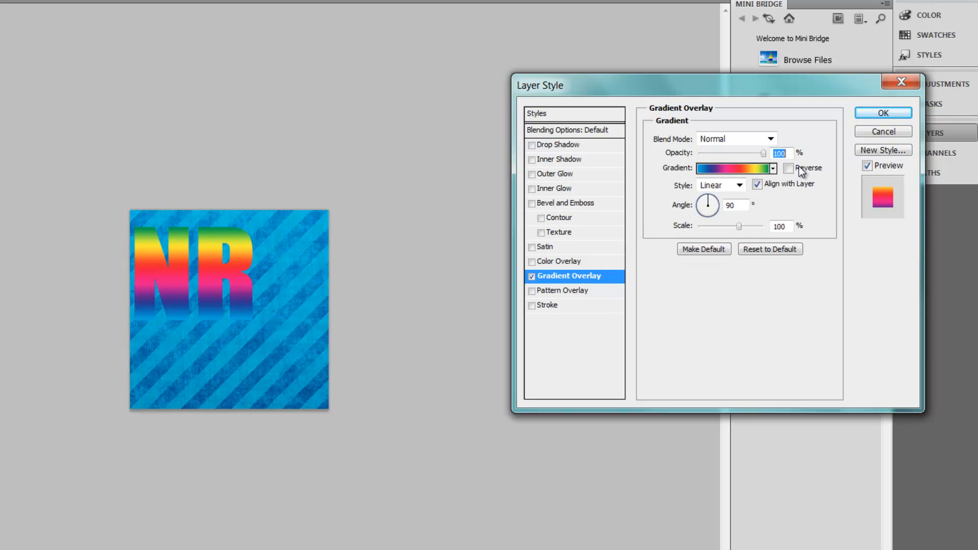
click(787, 168)
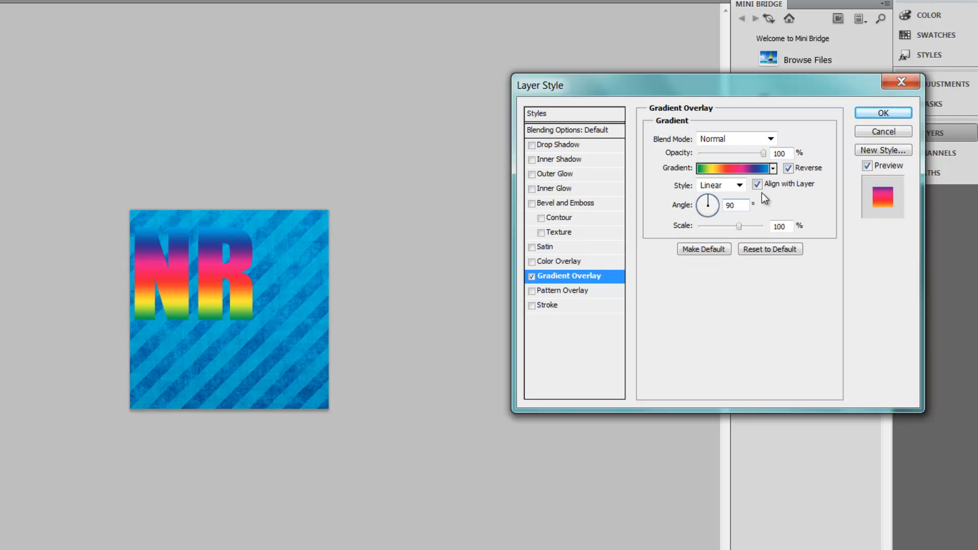
click(773, 168)
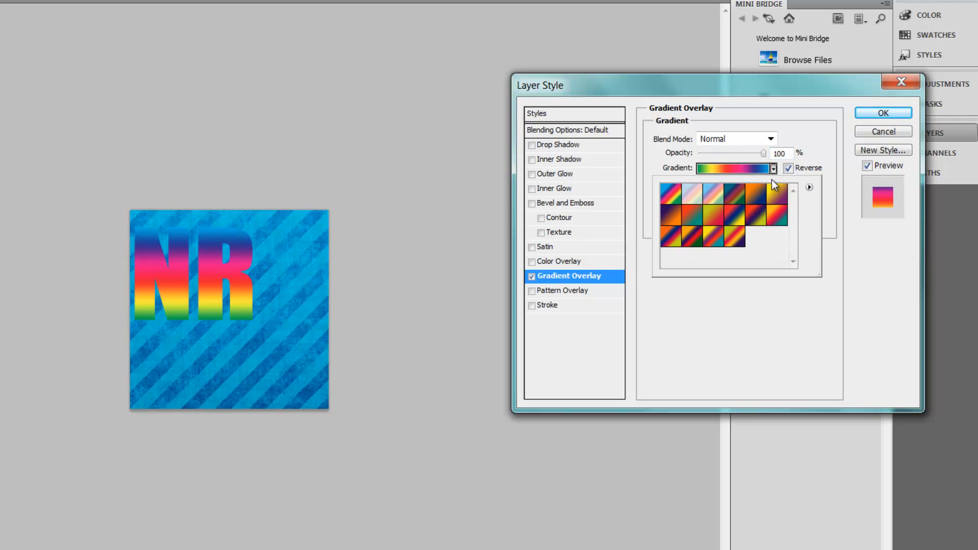
click(777, 194)
click(802, 145)
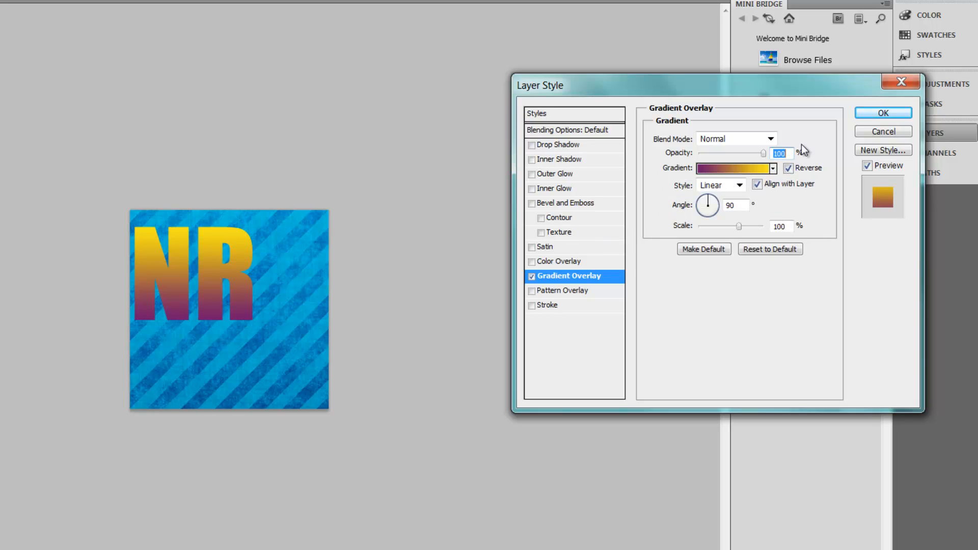
drag(763, 156, 738, 156)
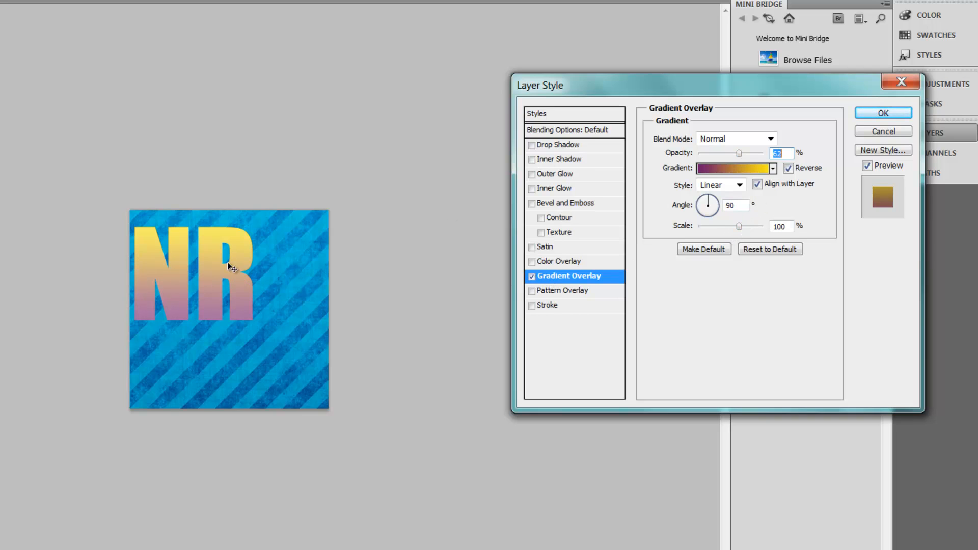
Step: Enable Pattern Overlay on the NR text and replace the available patterns with the Carbon_fiber_2_by_Peter_Plastic set
click(566, 291)
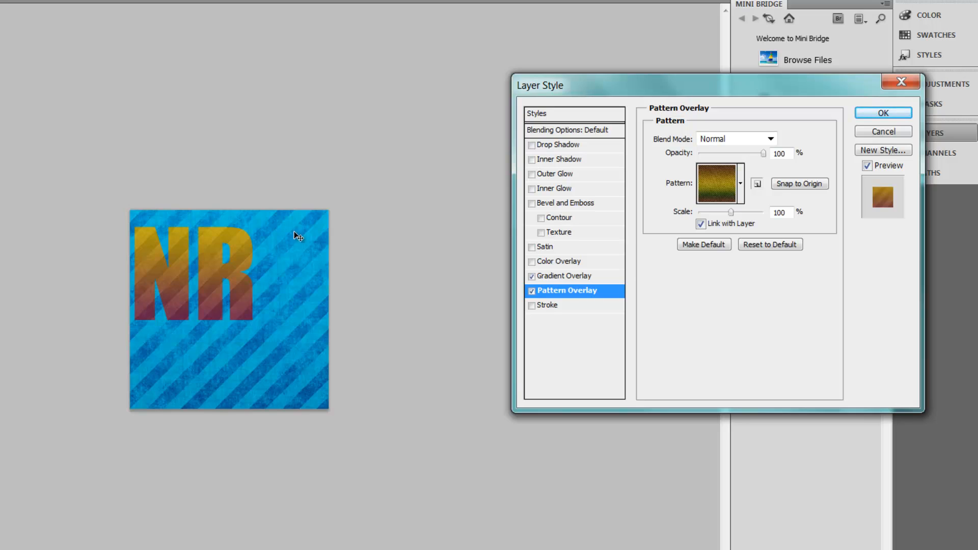
click(741, 184)
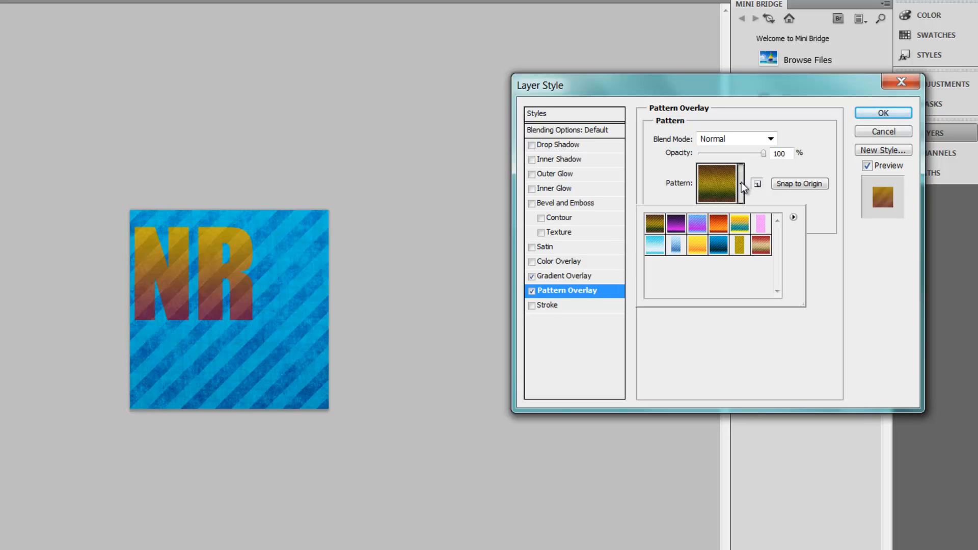
click(793, 217)
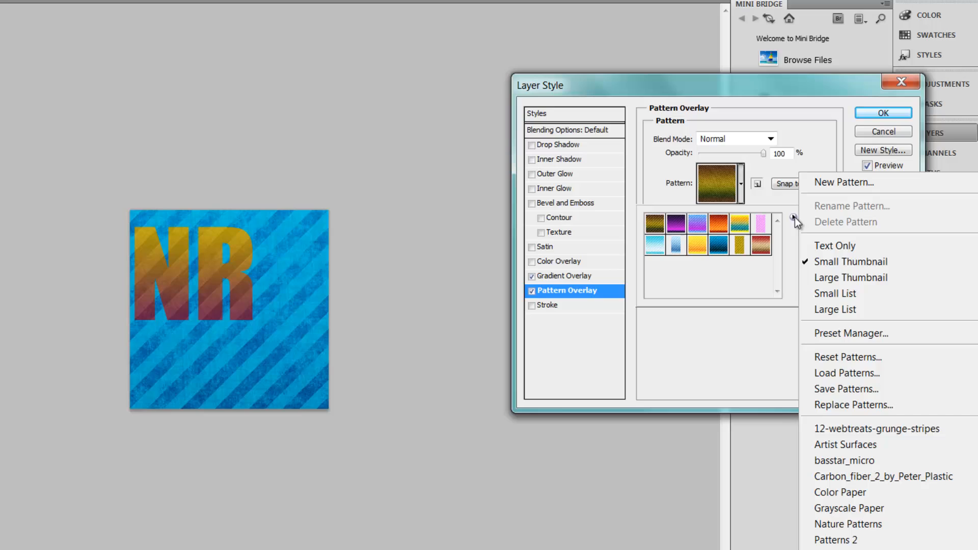
click(869, 477)
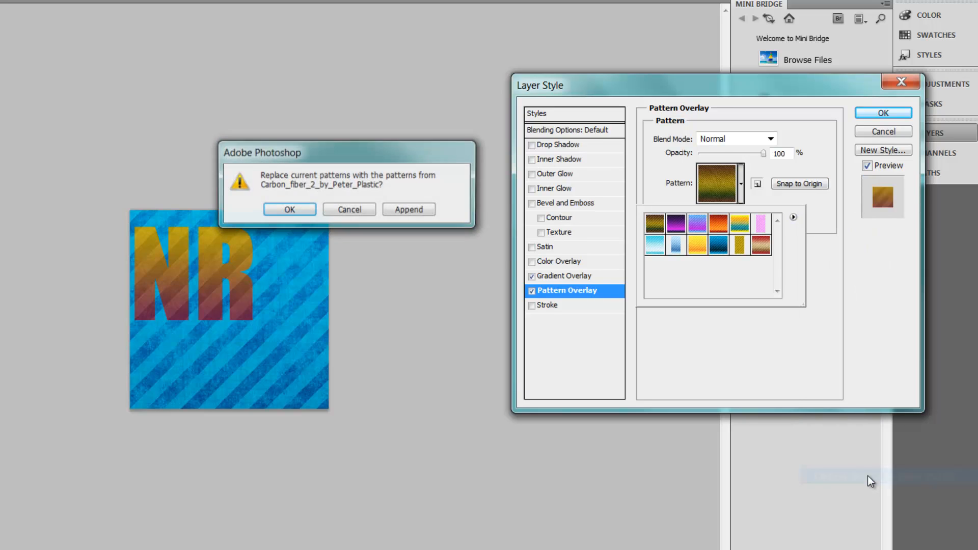
click(299, 214)
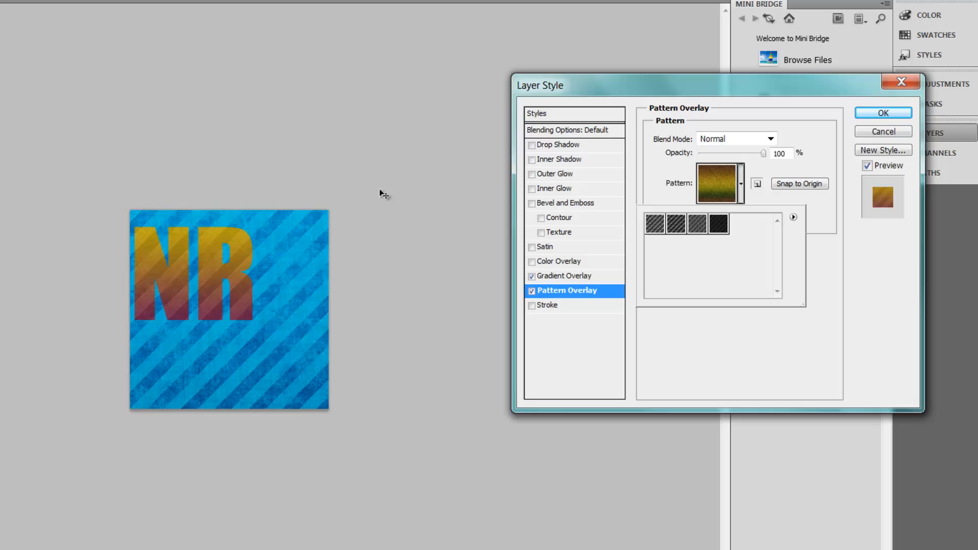
Step: Apply the third carbon fibre pattern to the NR text and reduce its scale to a fine weave
click(659, 227)
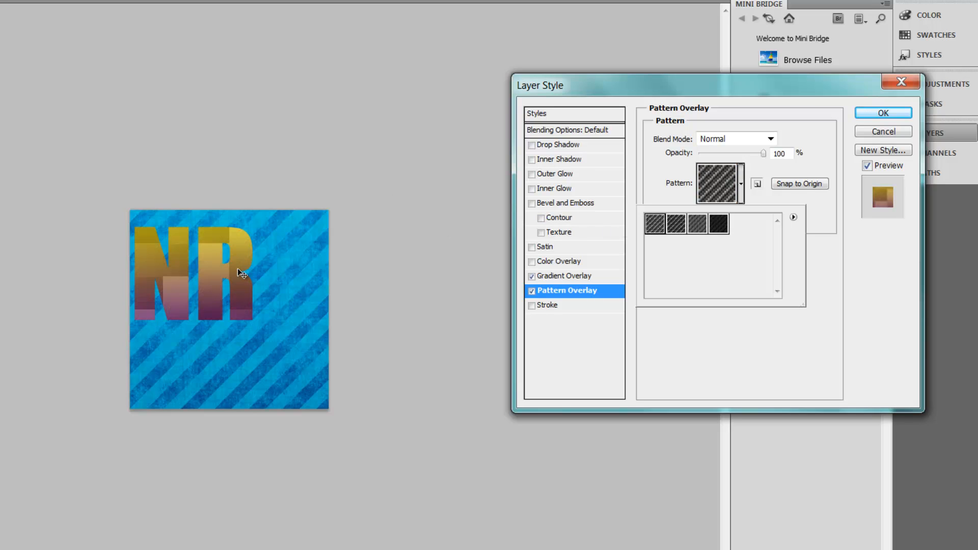
click(699, 232)
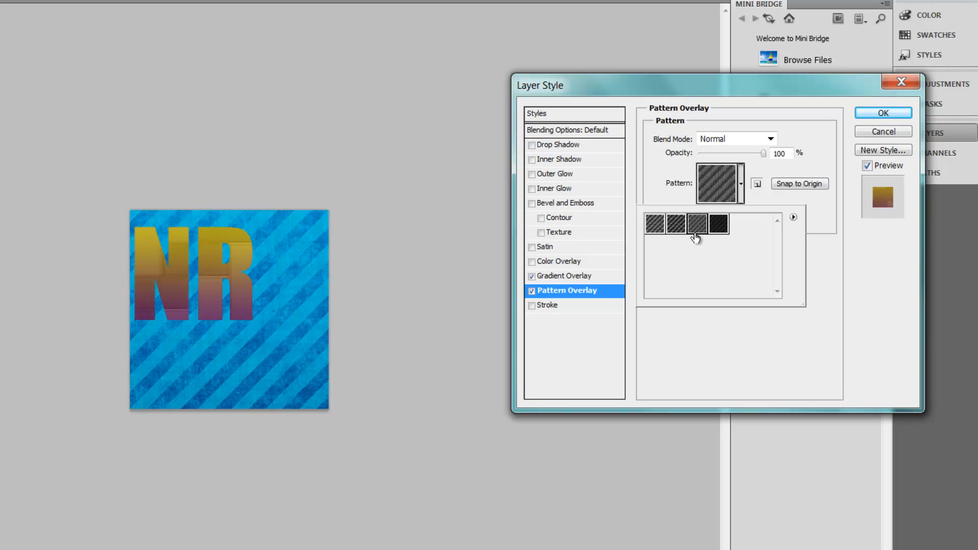
click(732, 331)
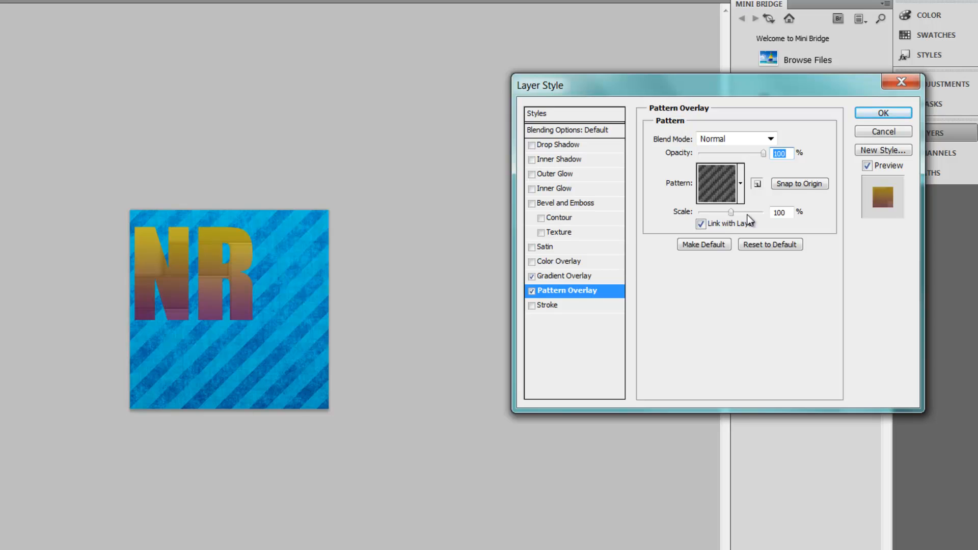
drag(731, 214, 701, 212)
click(558, 275)
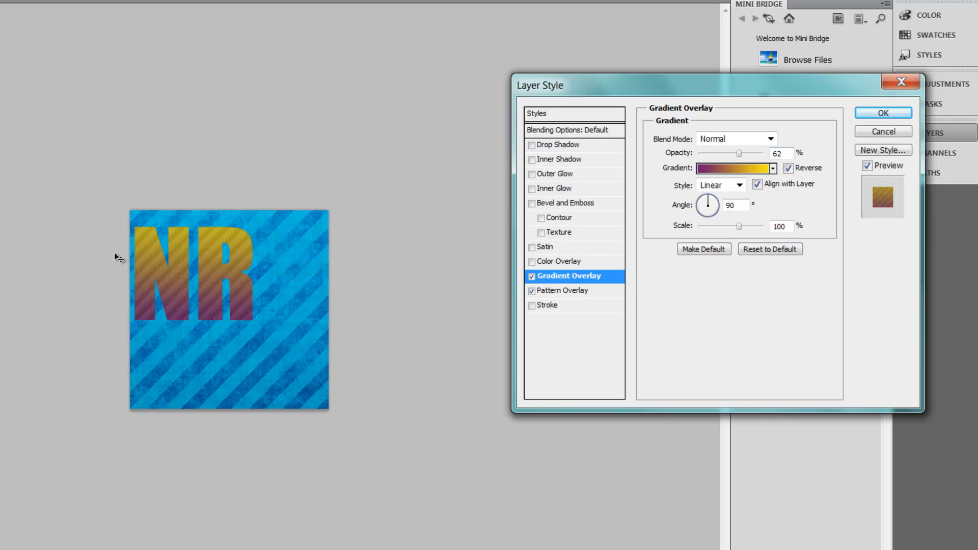
Step: Add a red Color Overlay at 54% opacity to the NR text and apply the layer style
click(554, 263)
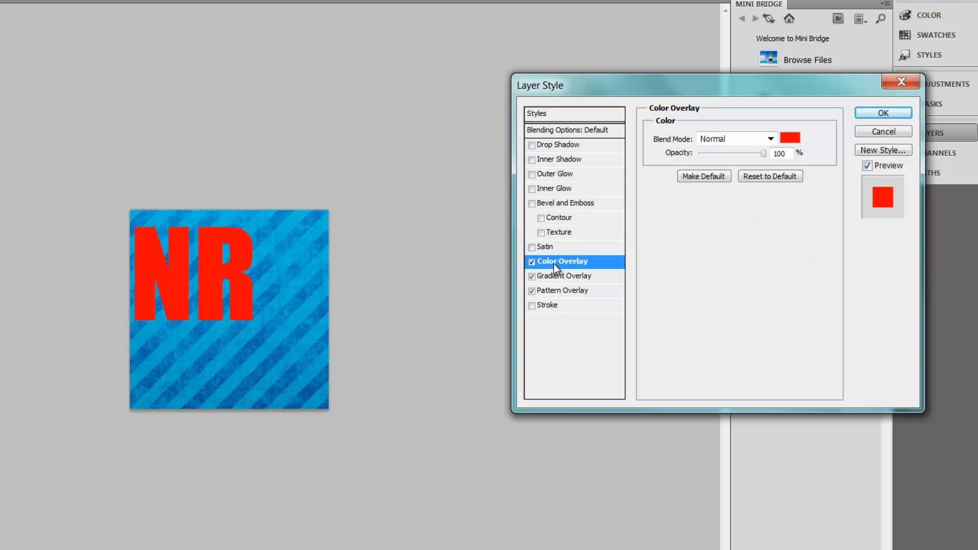
drag(764, 154, 763, 154)
drag(761, 156, 759, 156)
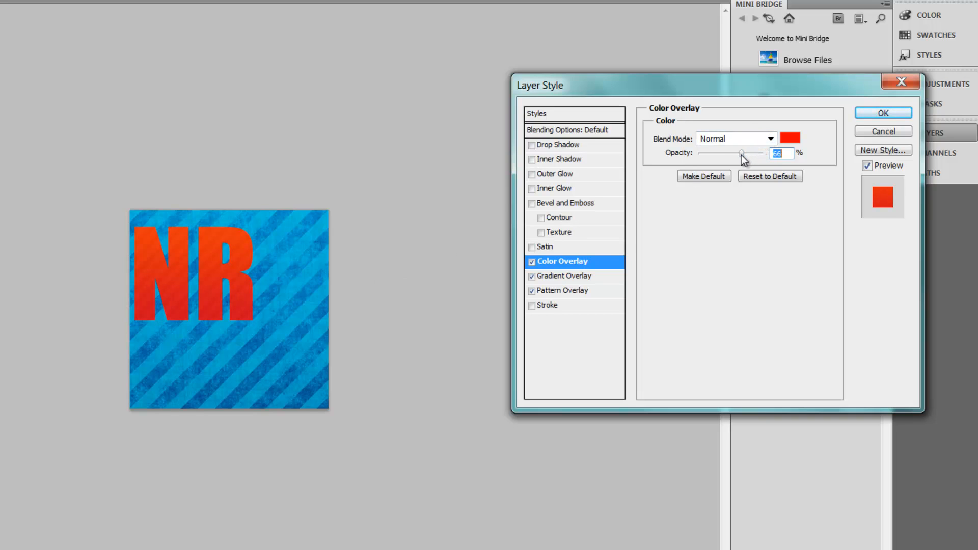
drag(743, 154, 718, 154)
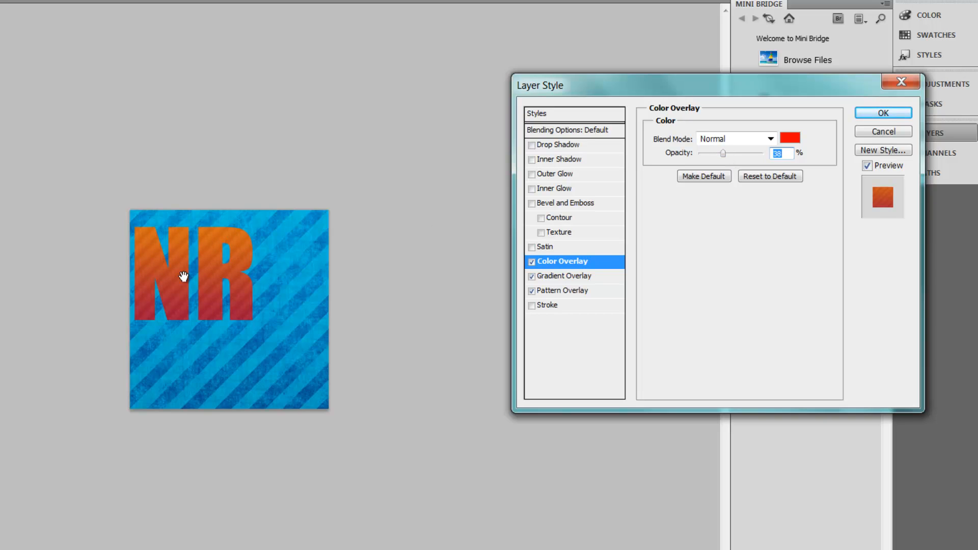
drag(726, 157, 734, 157)
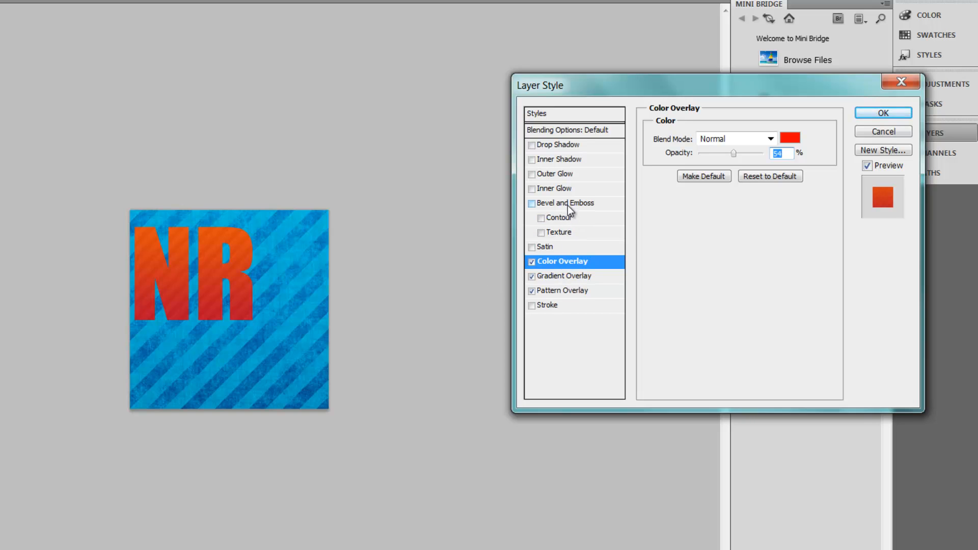
click(883, 113)
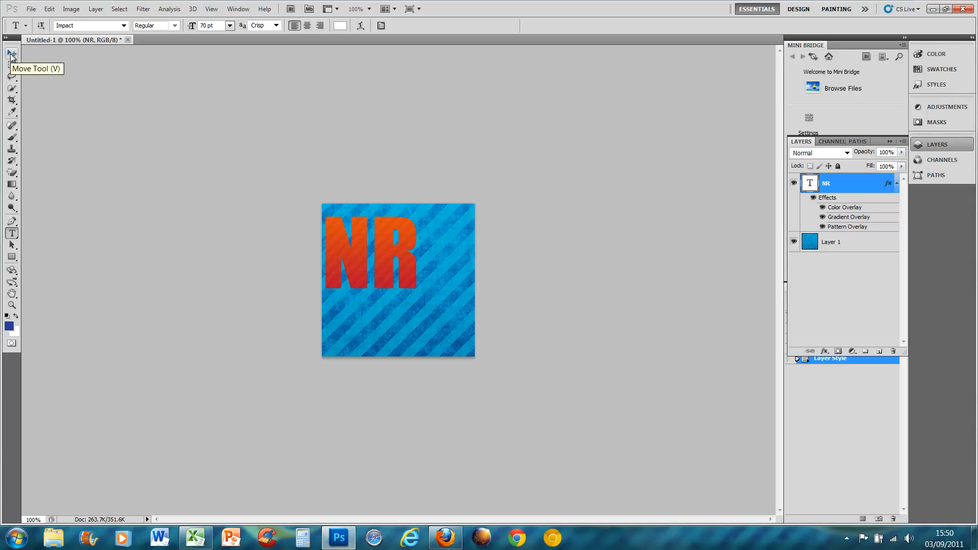
Step: Move the NR text to the centre of the striped square
click(11, 55)
drag(363, 248, 392, 264)
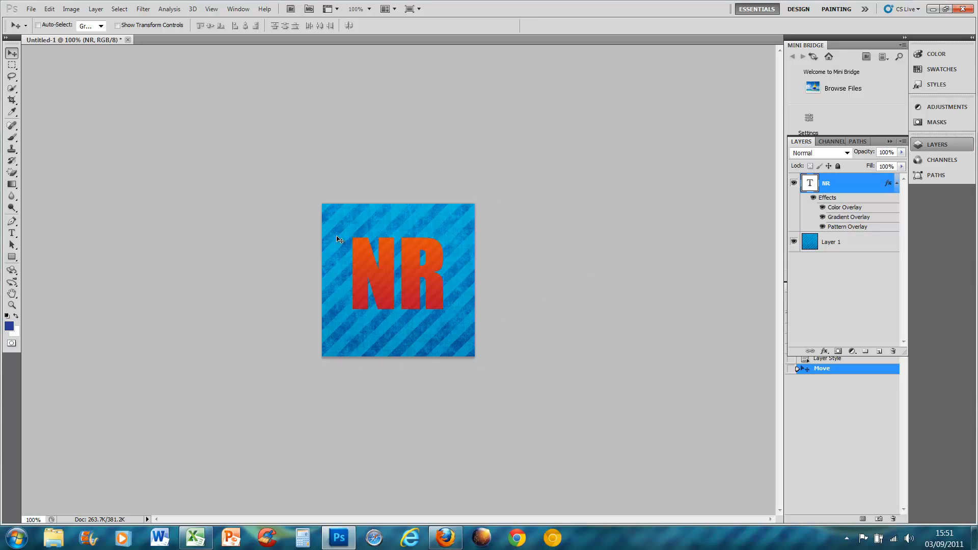
Step: Give Layer 1 a Bevel and Emboss with Inner Bevel style, 134% depth and 4 px soften
click(828, 242)
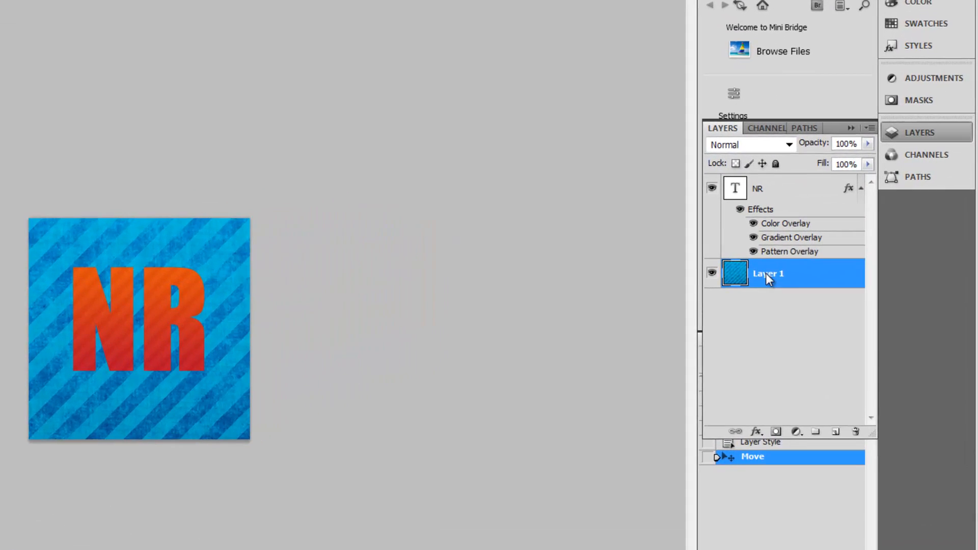
right_click(766, 273)
click(788, 302)
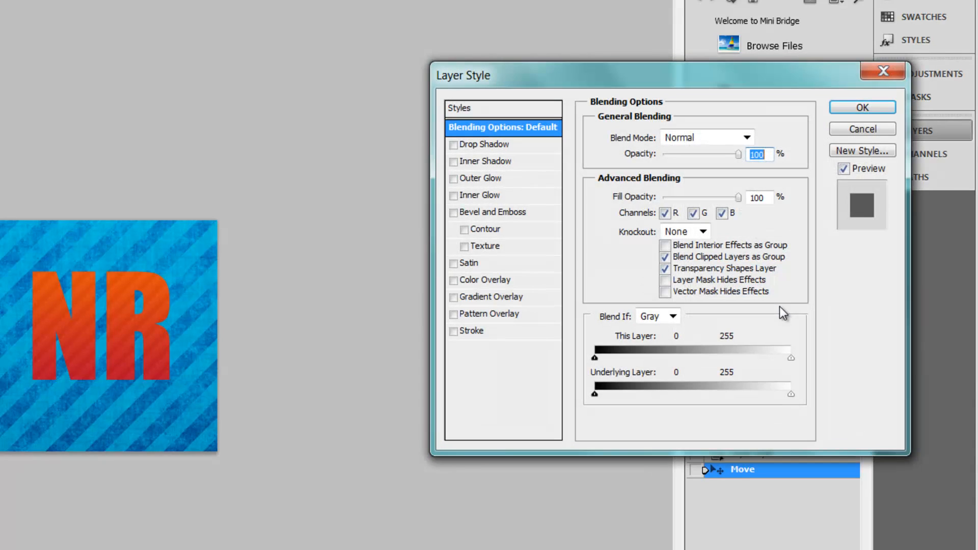
click(481, 214)
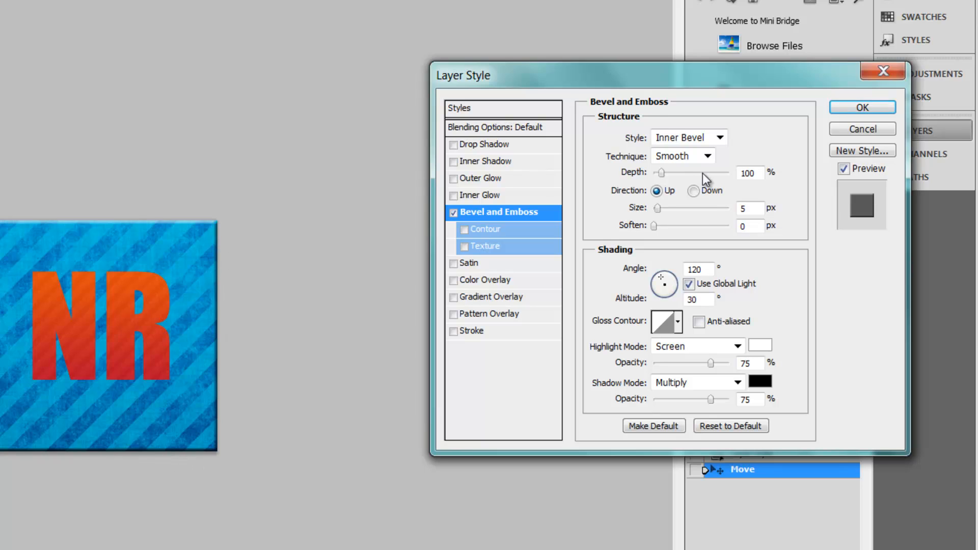
drag(662, 174, 664, 175)
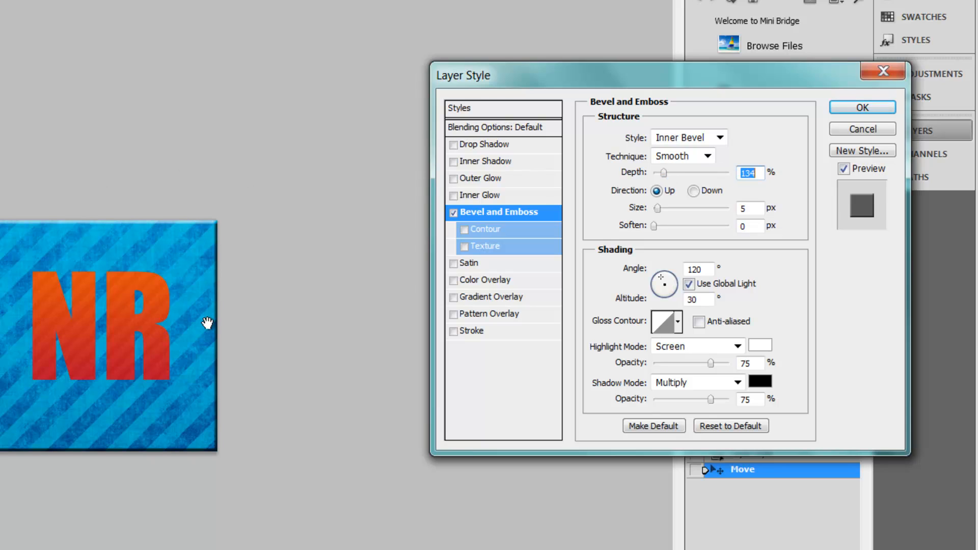
drag(656, 225, 670, 228)
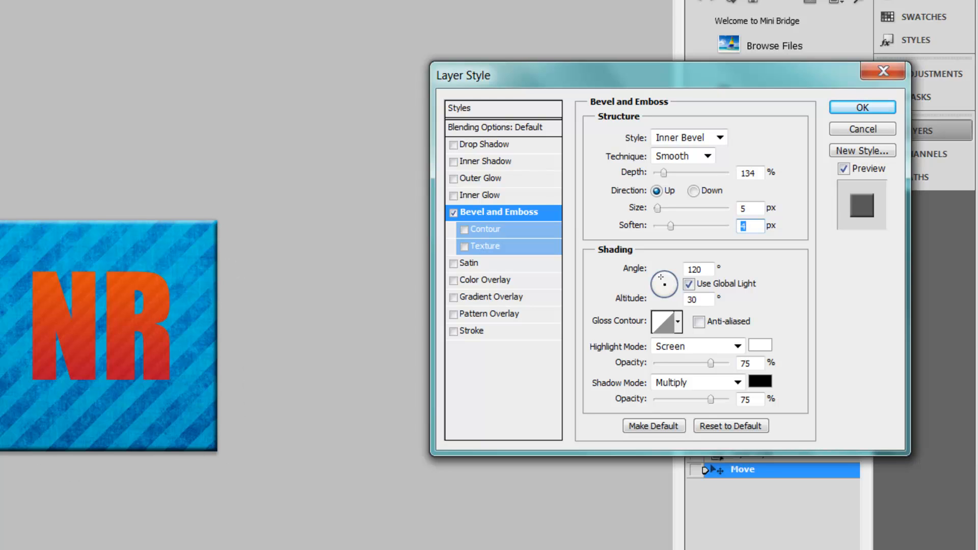
click(862, 107)
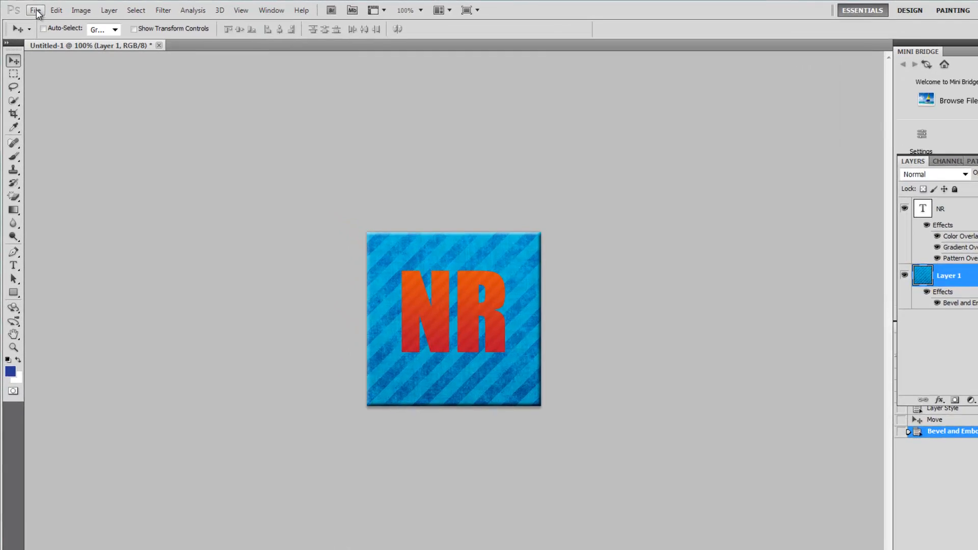
Step: Save the image as a JPEG named "Channel icon" in the Youtube photos folder, at maximum quality 12
click(31, 9)
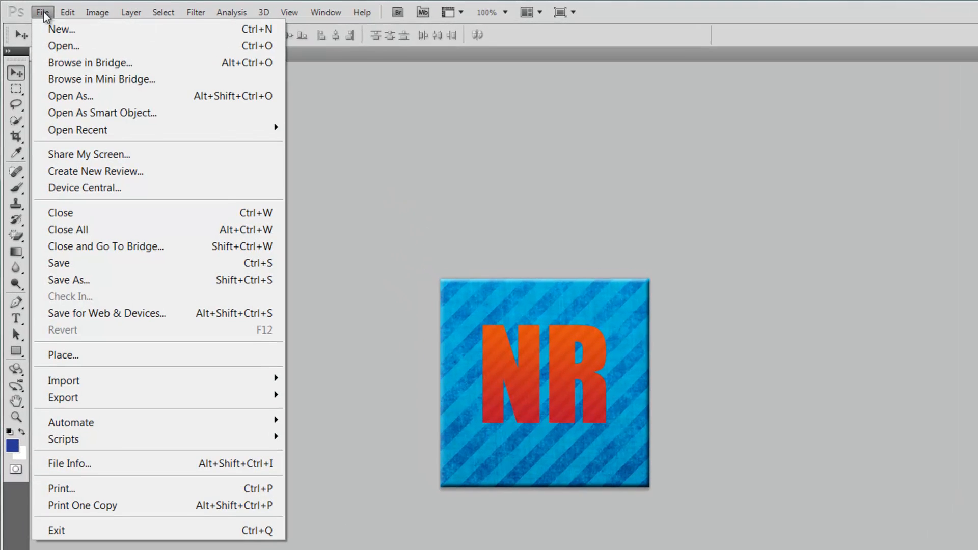
click(59, 264)
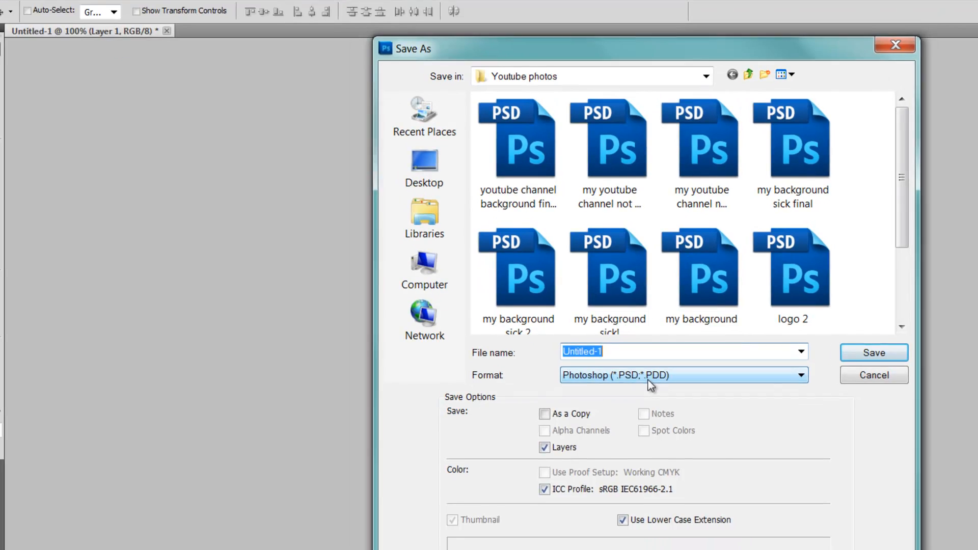
text(Channel)
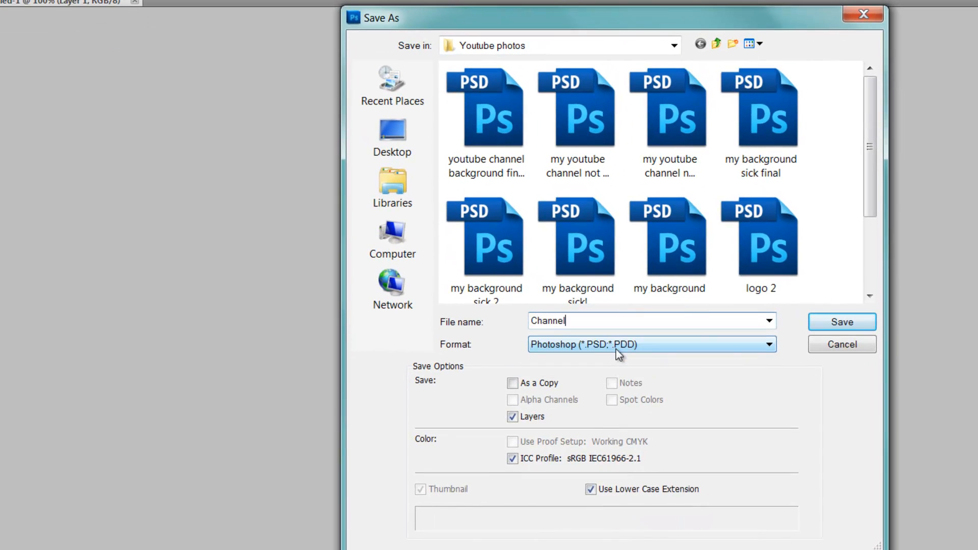
text( icon)
click(644, 344)
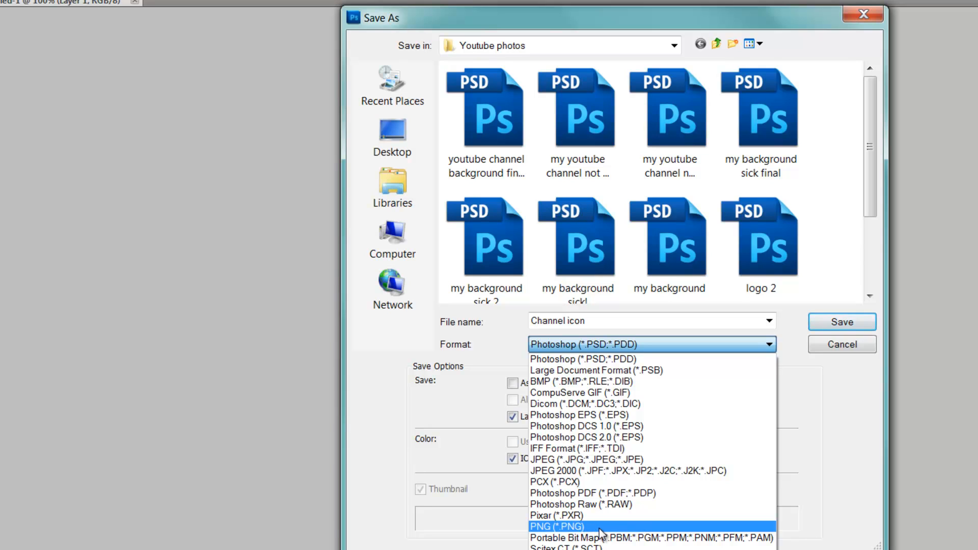
click(592, 461)
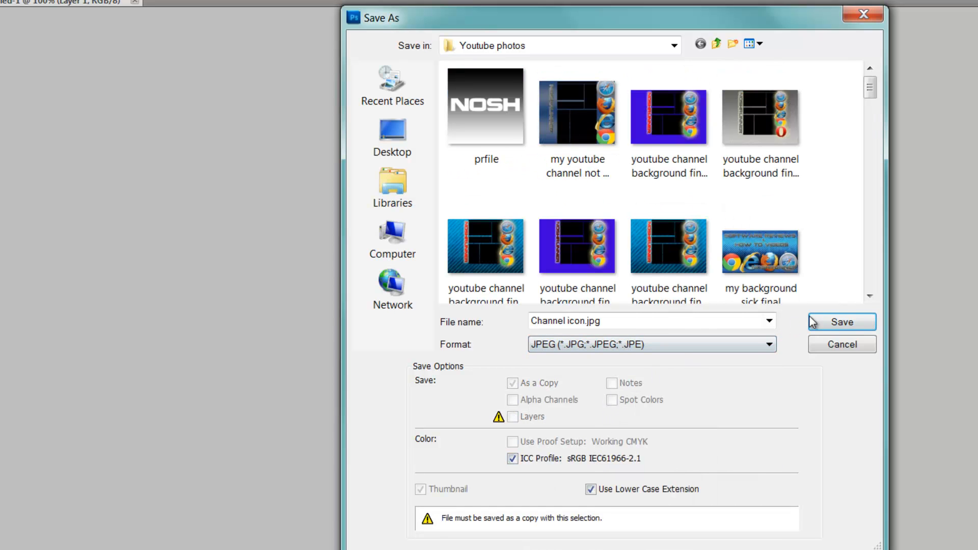
click(836, 322)
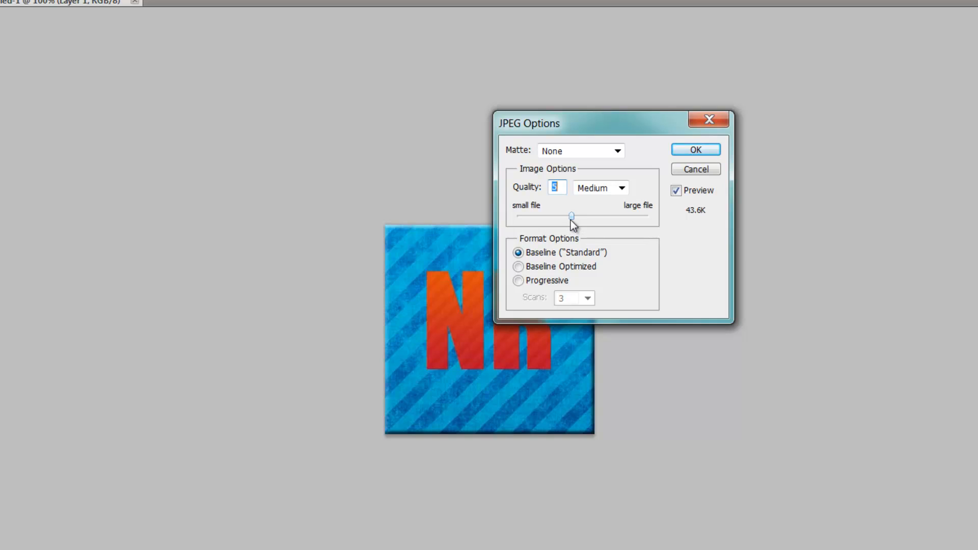
drag(571, 220, 637, 216)
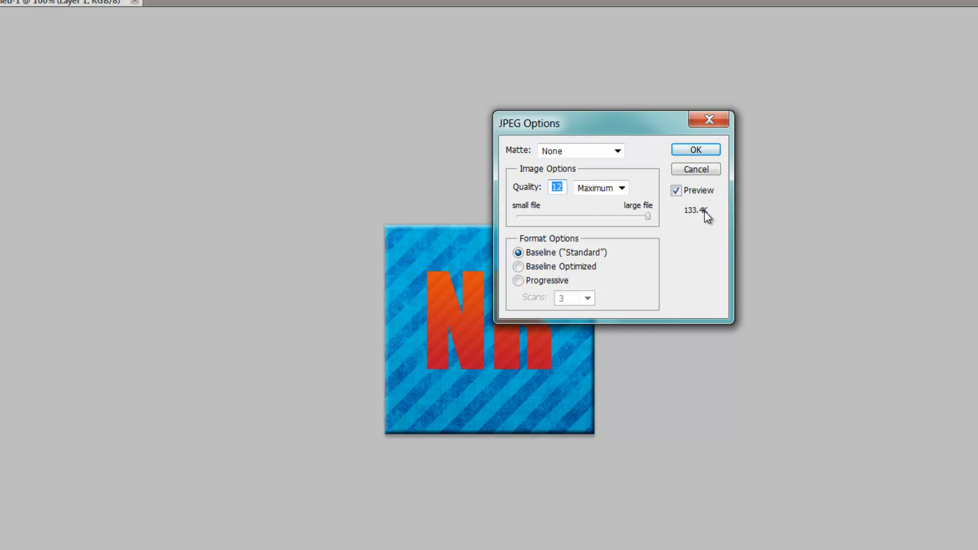
click(686, 152)
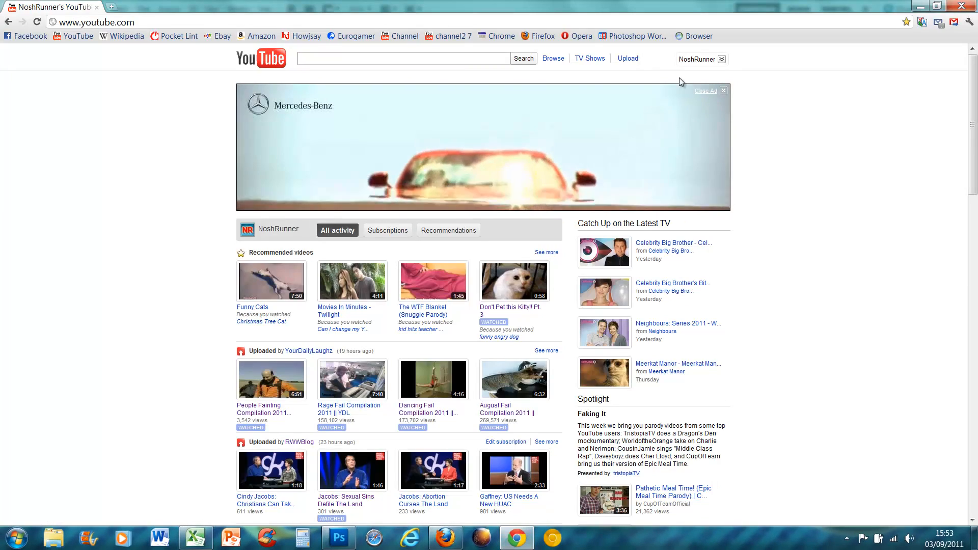
Step: Switch to YouTube in Chrome, open the account's channel page and view the profile picture above the profile details
click(701, 59)
click(669, 92)
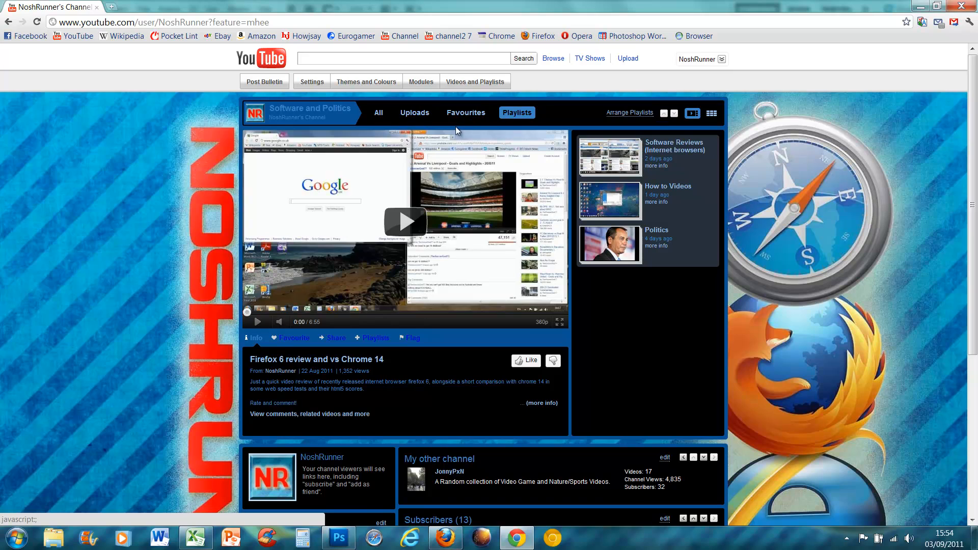
scroll(455, 126, down, 4)
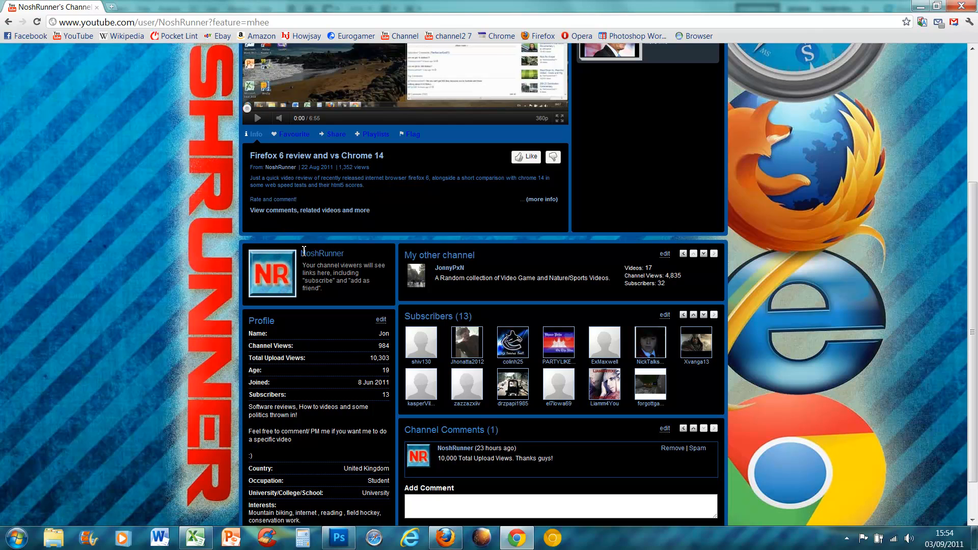
scroll(264, 297, up, 2)
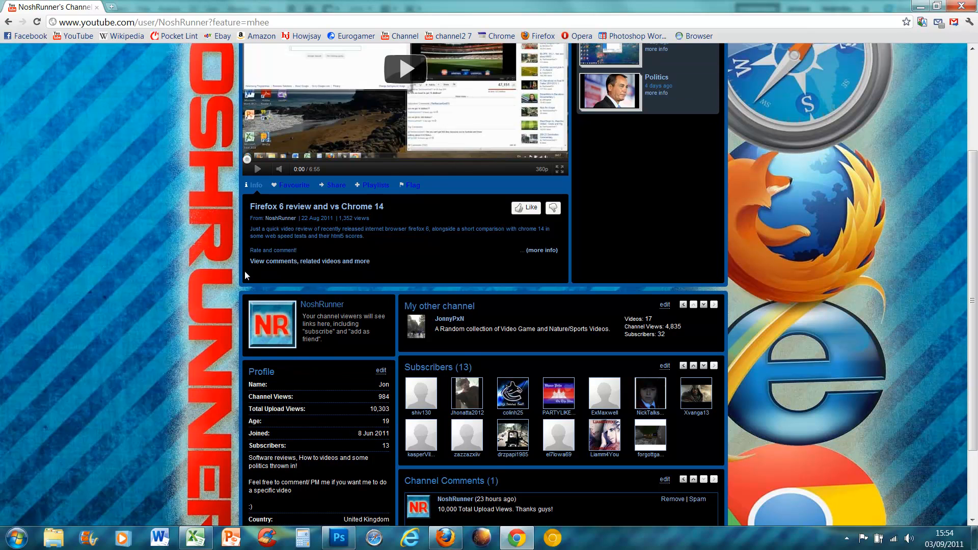